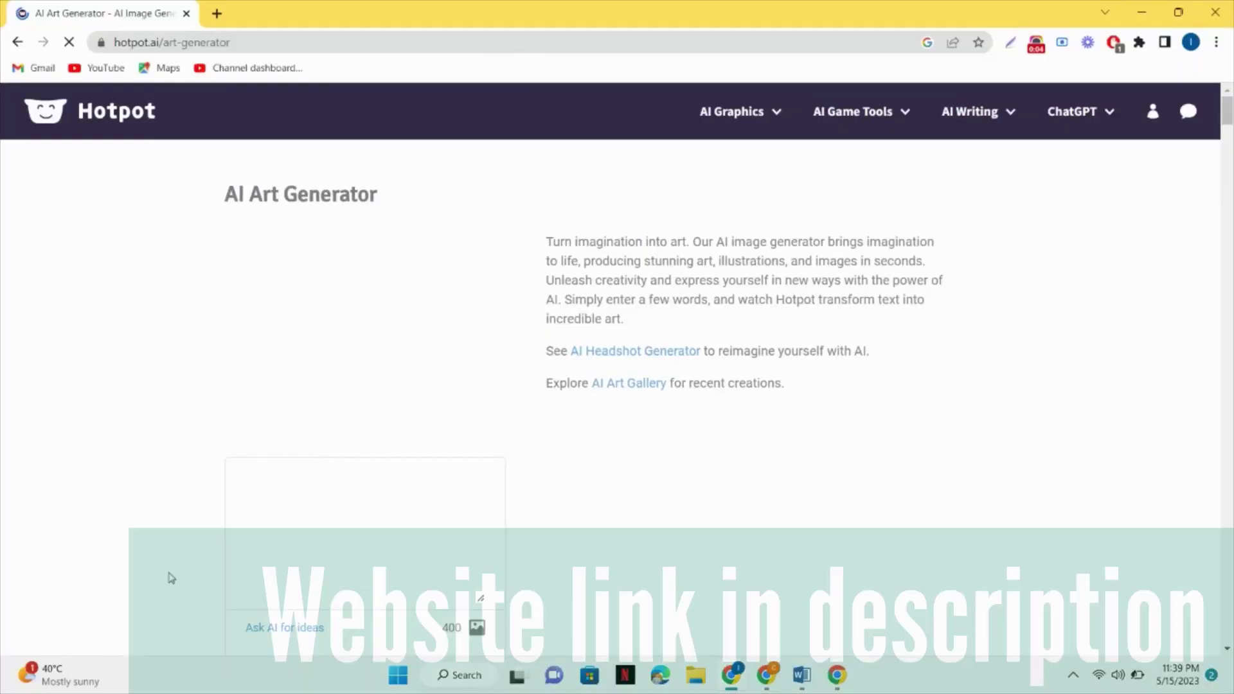
Enter the image prompt "a pretty realistic woman using her laptop, 4k image".
scroll(144, 521, "down", 3)
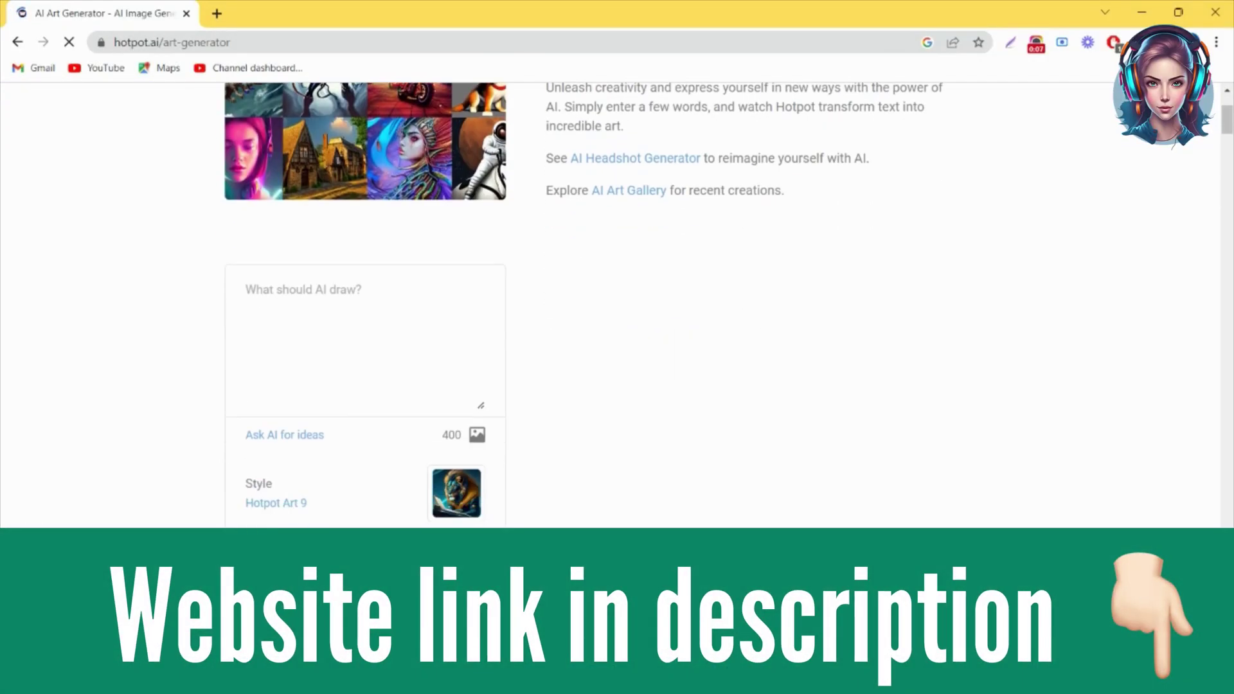
left_click(349, 352)
type("a")
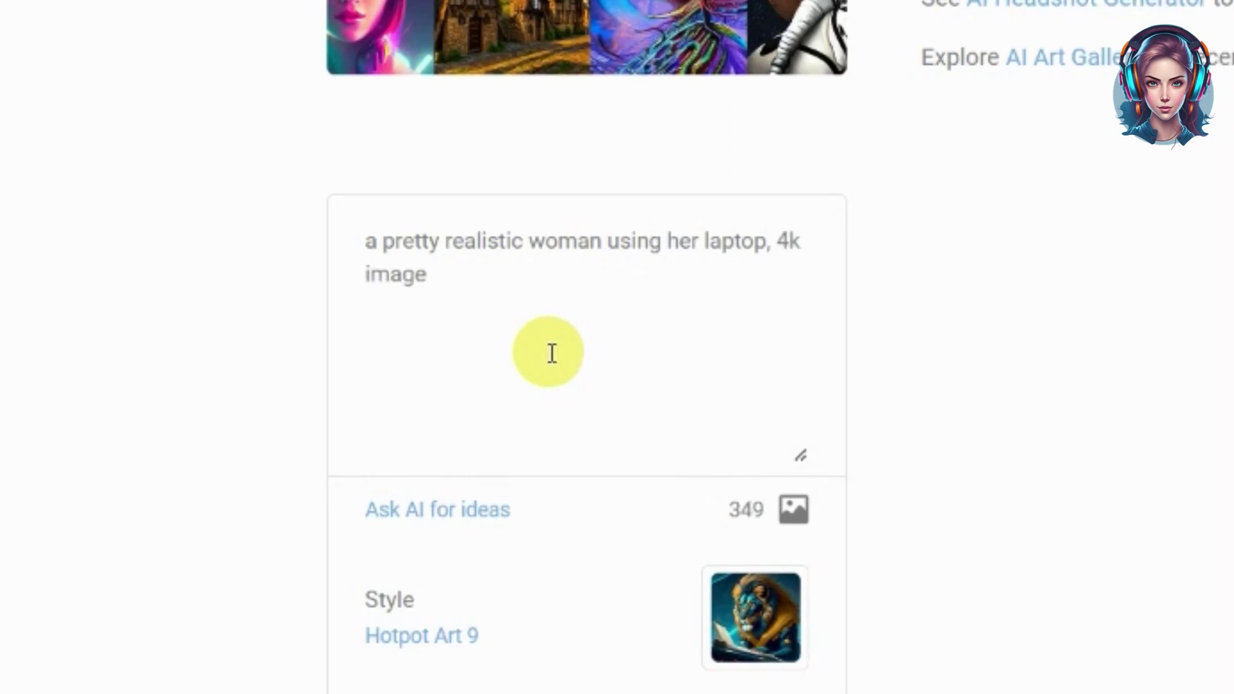
Look through the available art styles and set the style to 3D General 3.
left_click(444, 636)
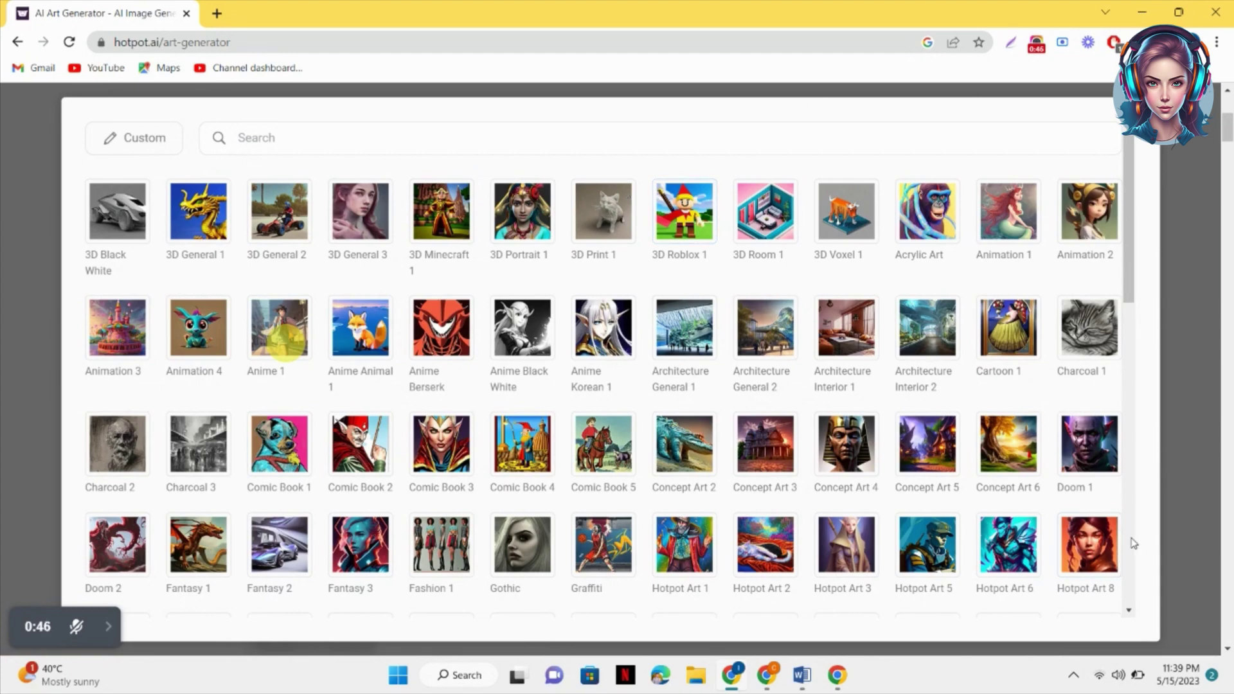
scroll(1133, 543, "down", 15)
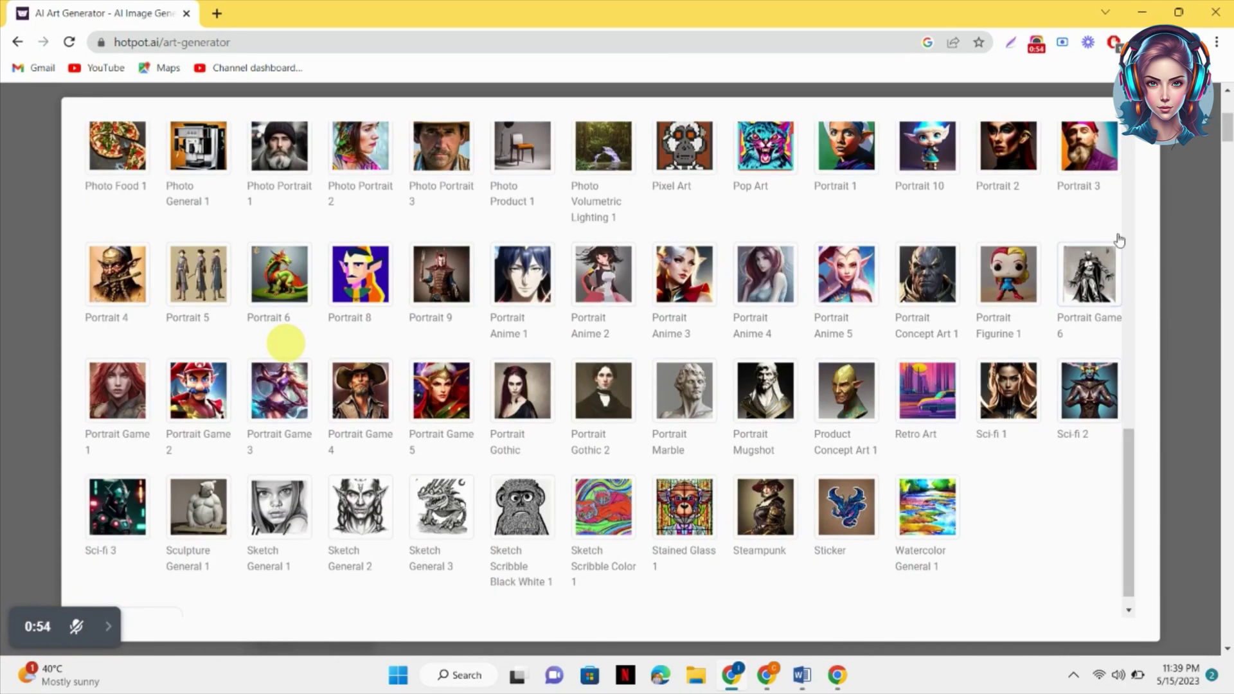
scroll(286, 343, "up", 15)
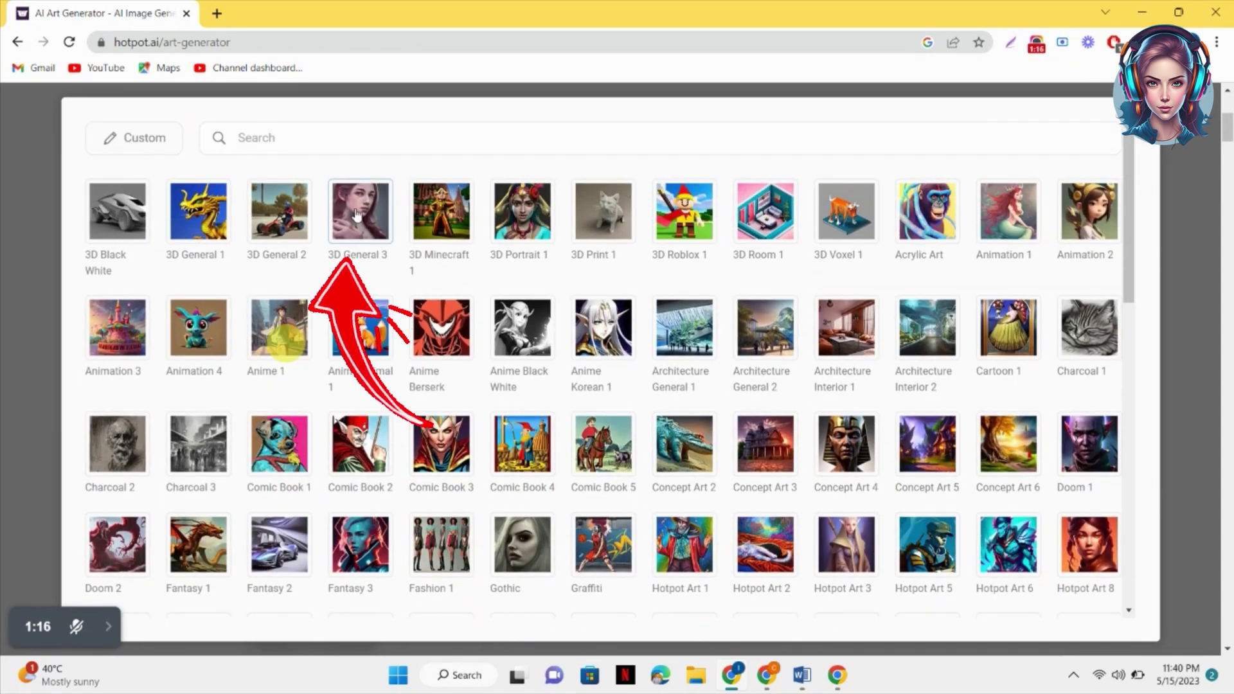
left_click(356, 214)
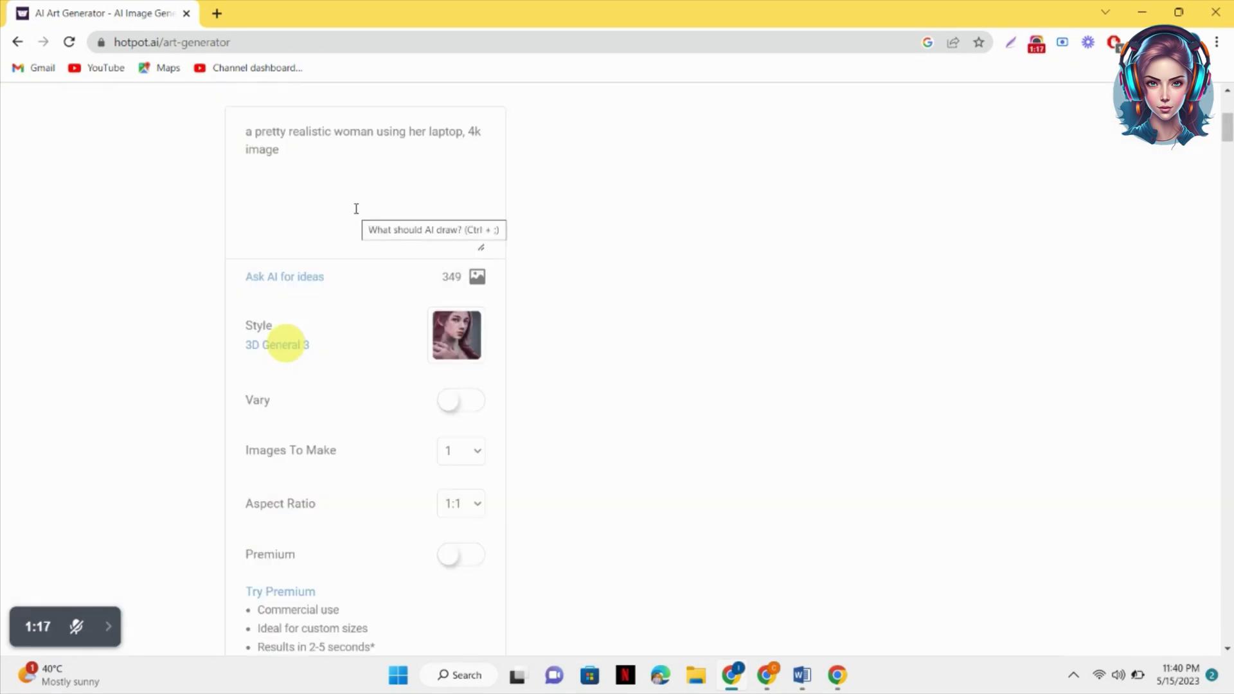
Generate the image from the laptop prompt, then open the result on its own page and download it.
scroll(286, 343, "down", 4)
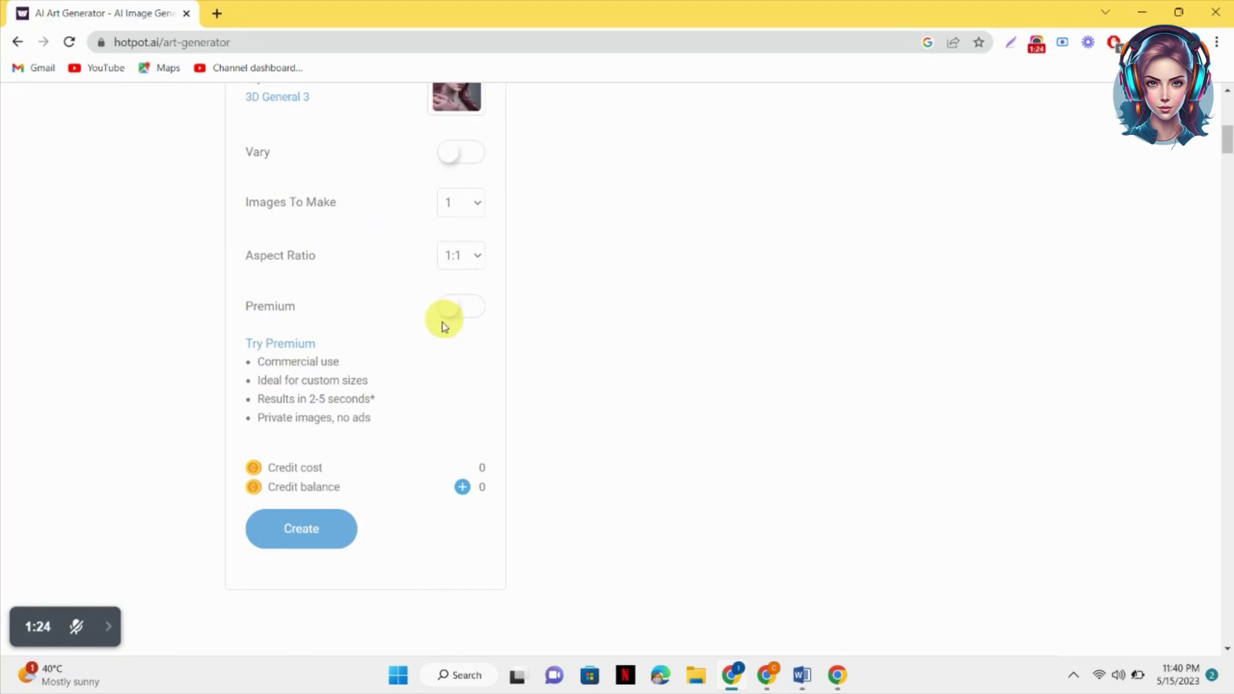
left_click(313, 536)
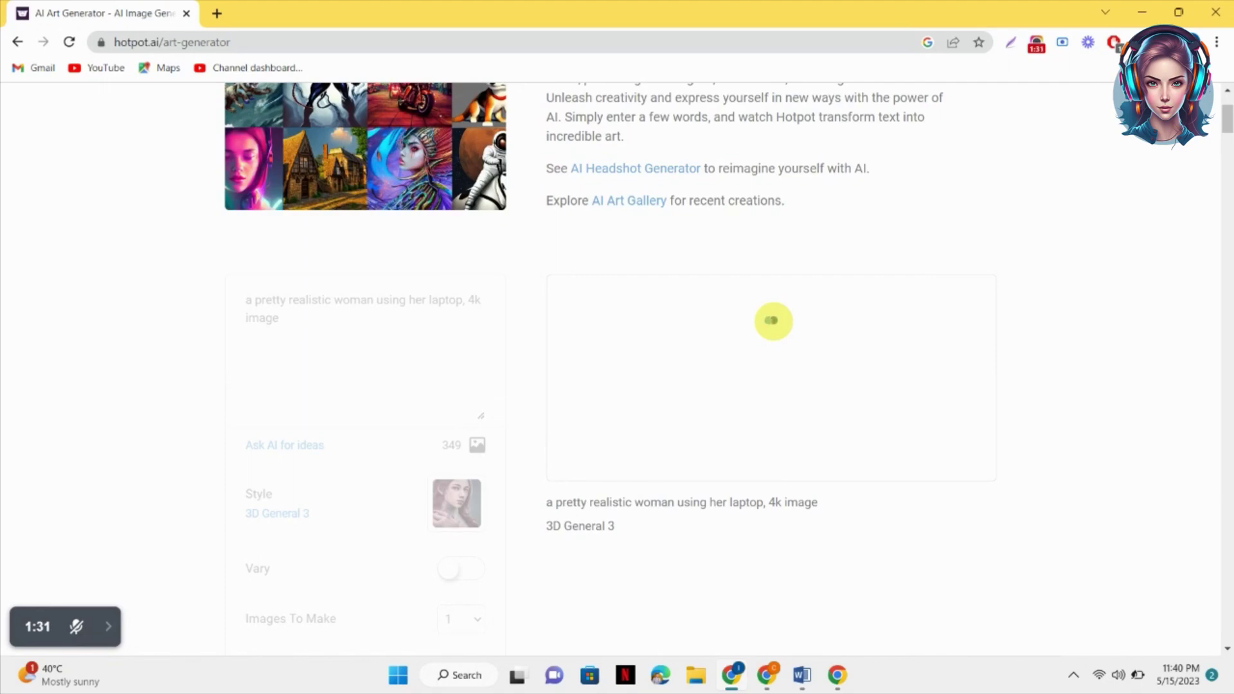
left_click(799, 473)
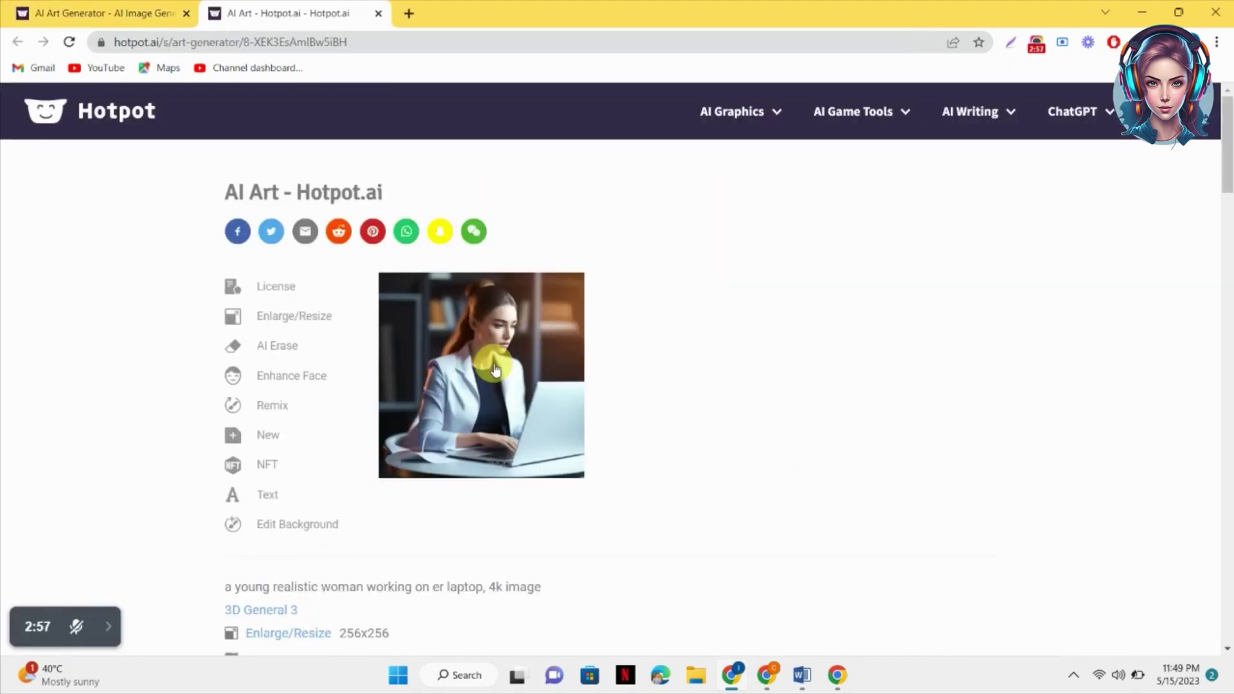
left_click(492, 343)
Search the web for "image upscaler online" in a new tab and open Zyro's AI Image Upscaler.
left_click(415, 9)
type("im")
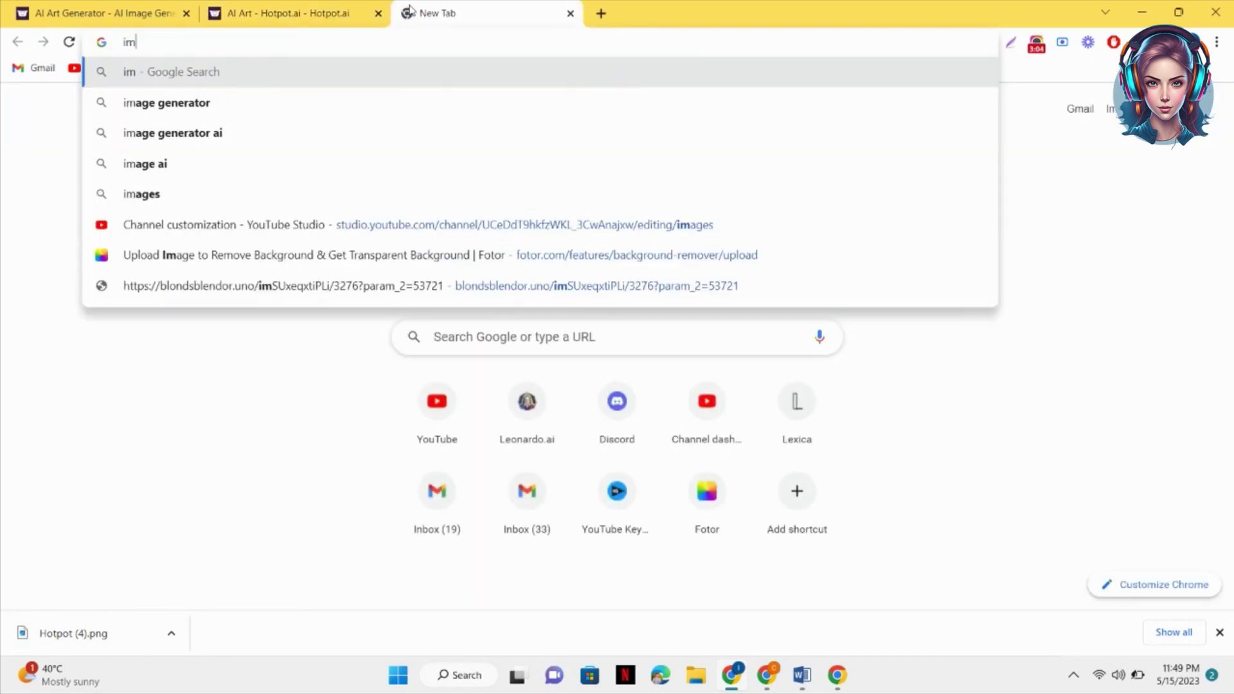
type("age upsc")
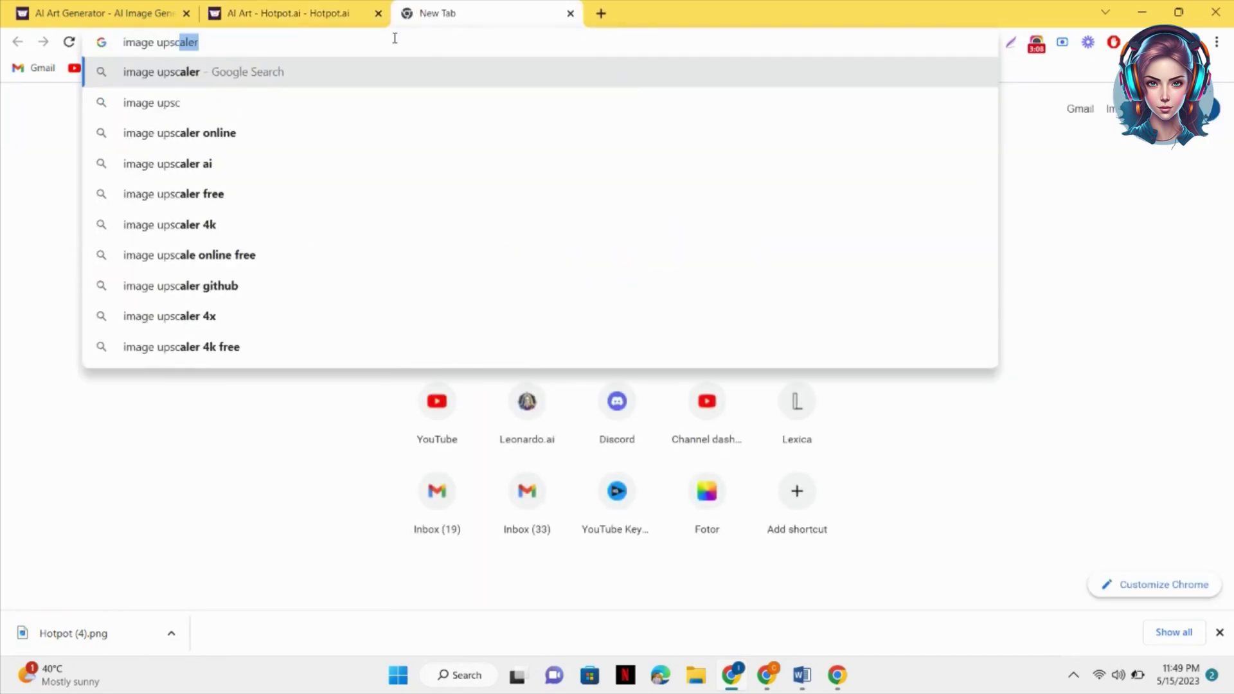
left_click(252, 143)
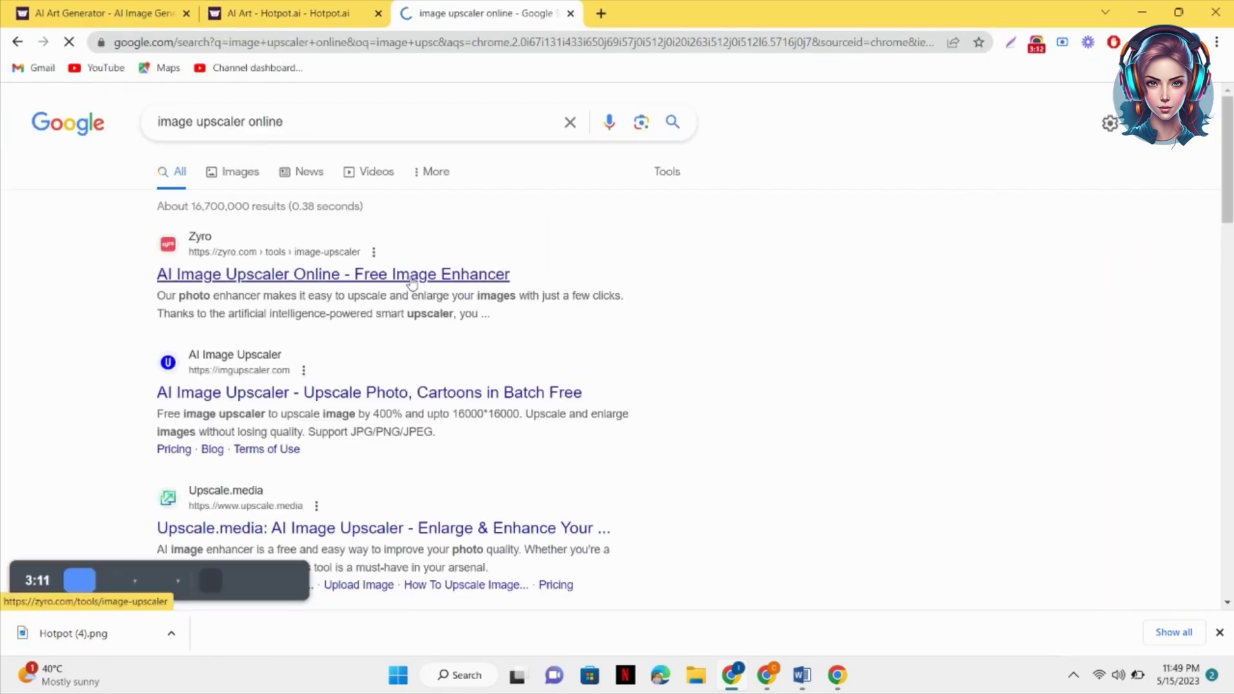
left_click(333, 274)
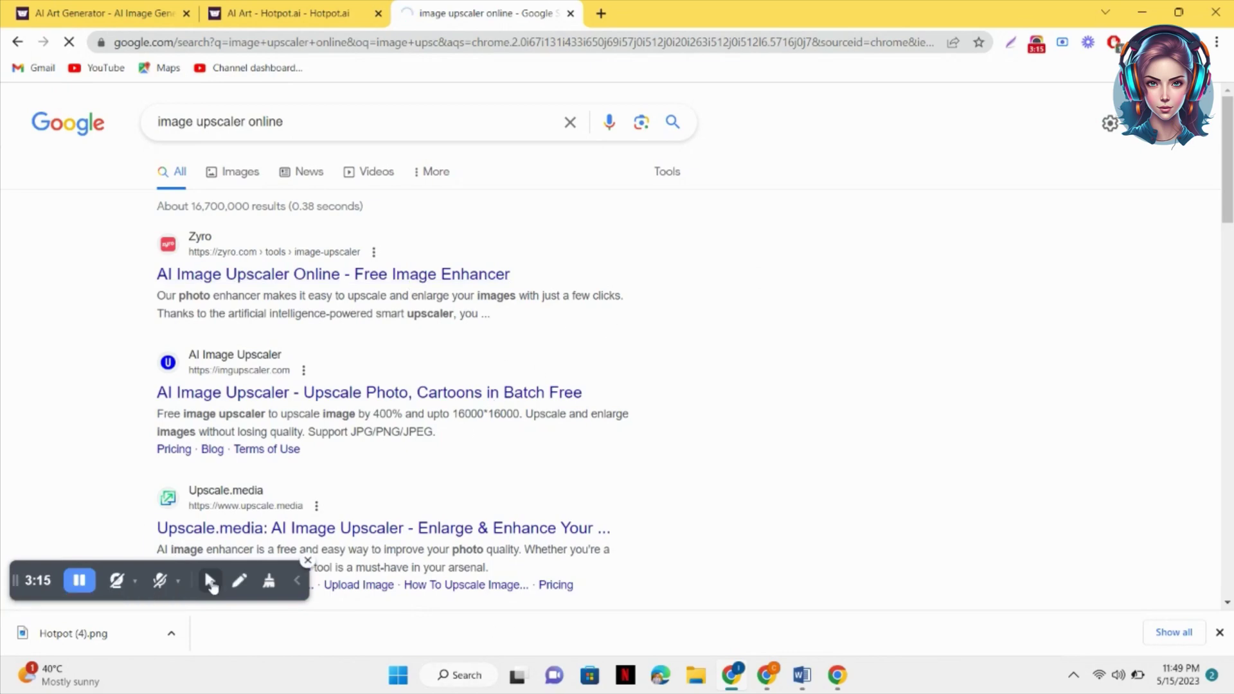
Upload Hotpot (4).png to the Zyro upscaler for upscaling.
left_click(597, 168)
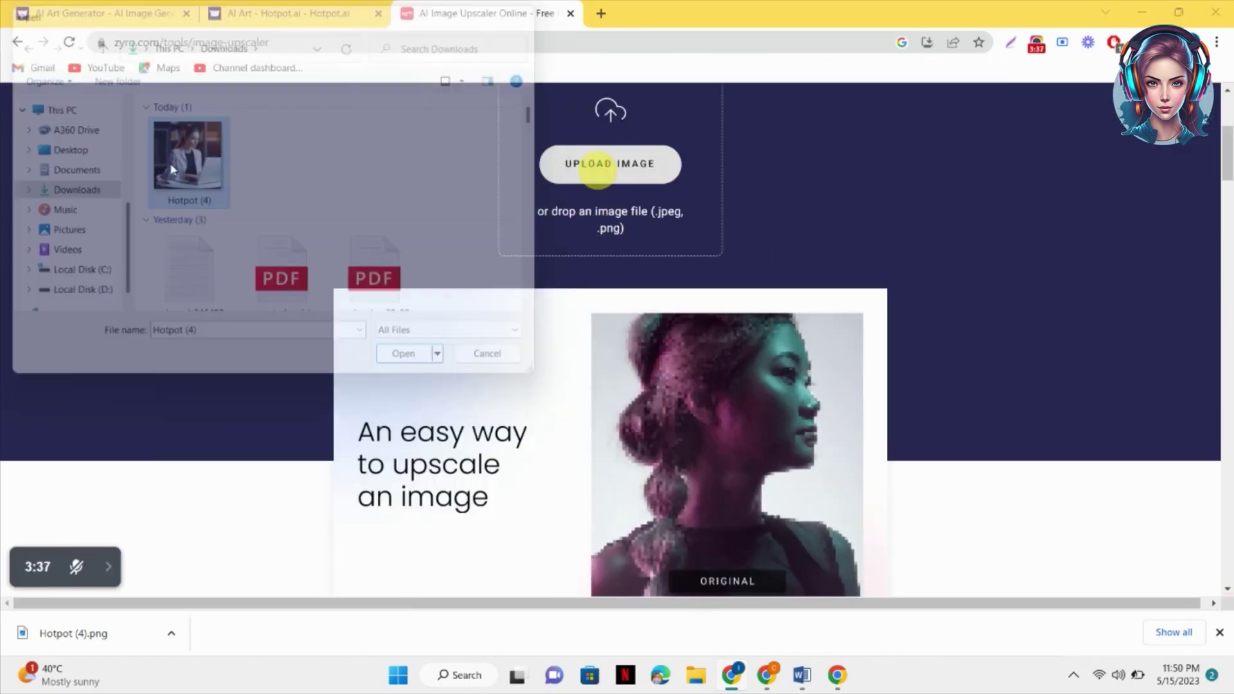
double_click(173, 169)
left_click(1219, 631)
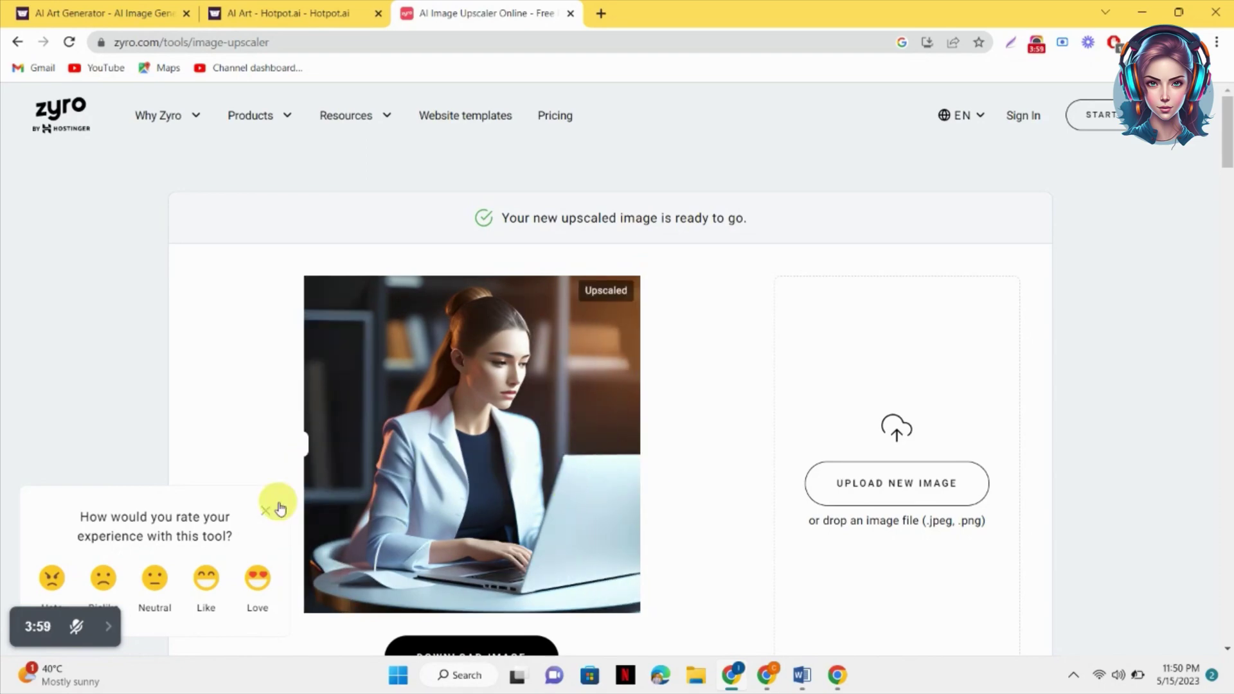
Download the upscaled image of the woman at her laptop and open the downloaded file.
scroll(852, 301, "down", 3)
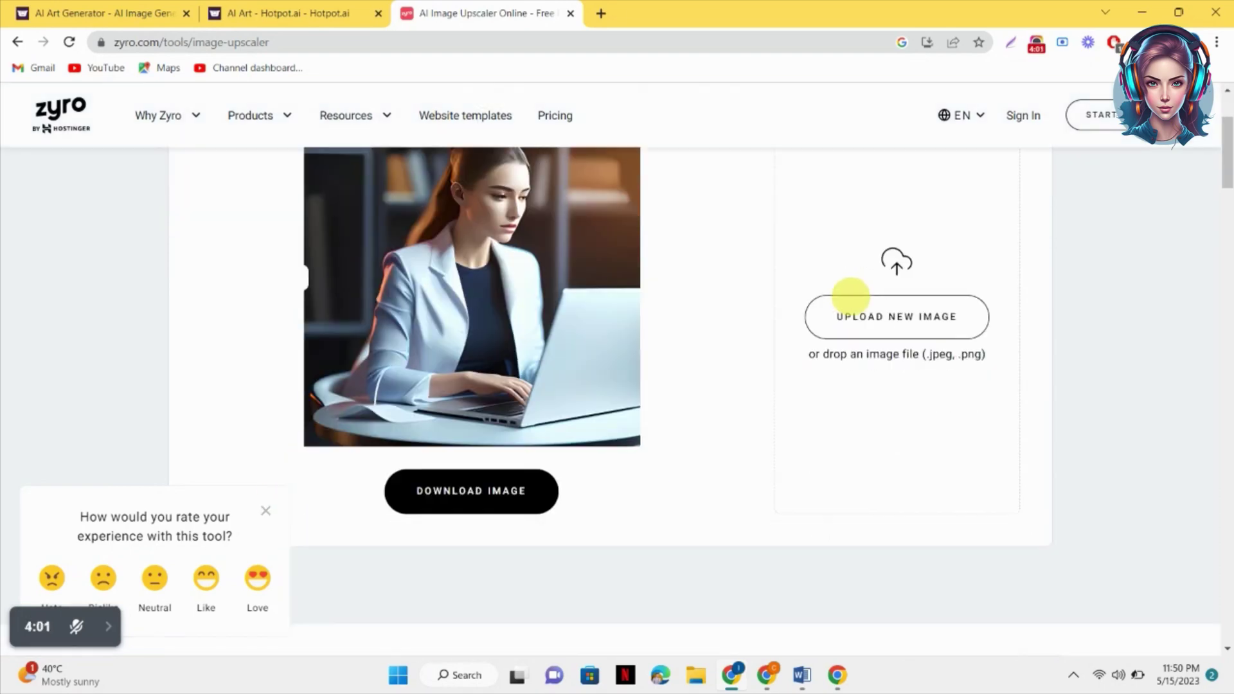
left_click(524, 502)
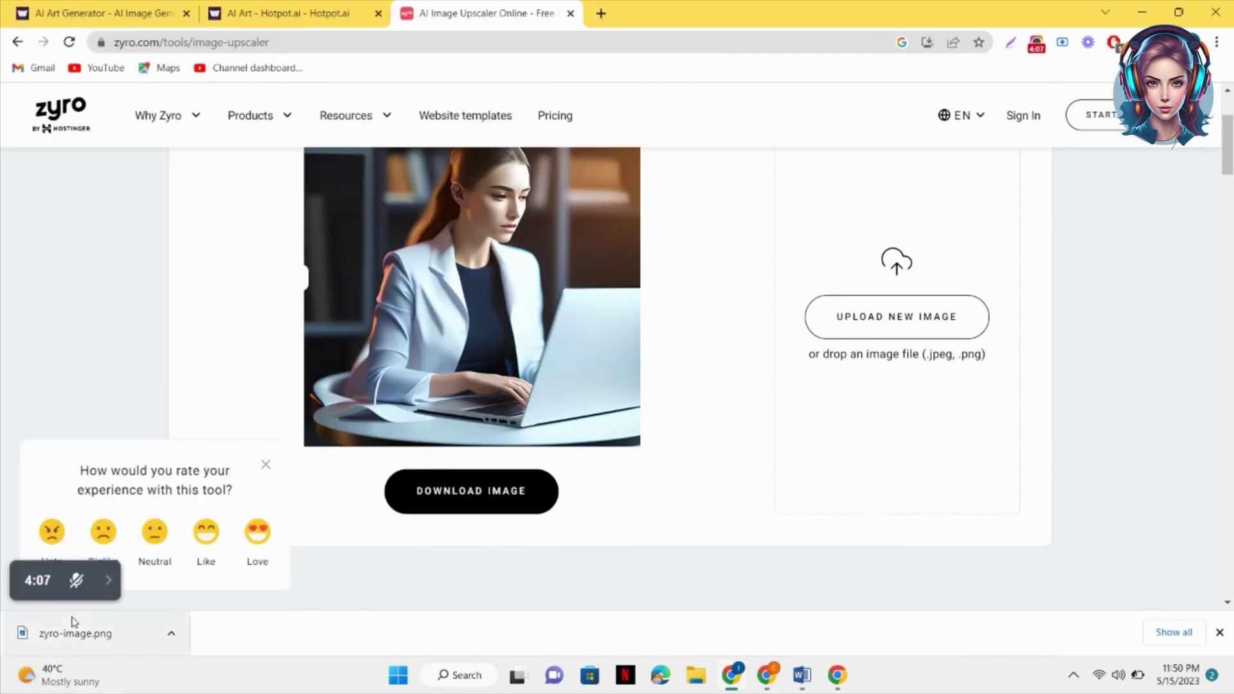
left_click(75, 632)
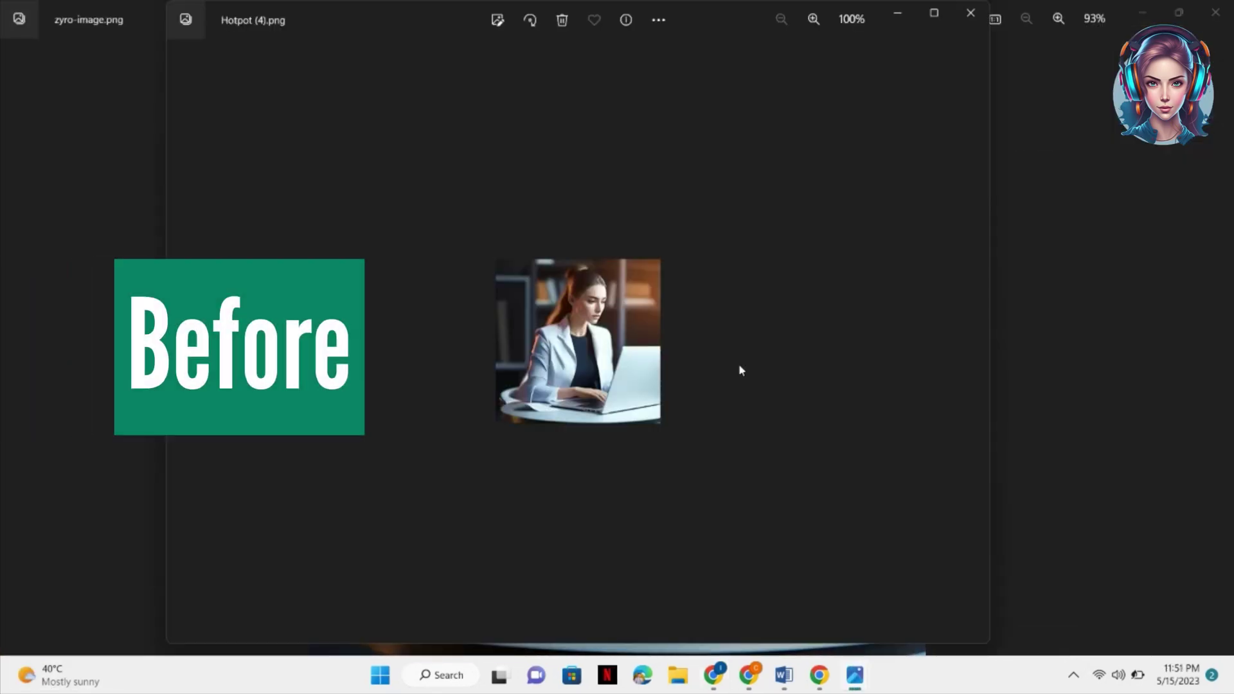
Compare the original Hotpot (4).png with the upscaled zyro-image.png, and close both image windows.
mouse_move(859, 683)
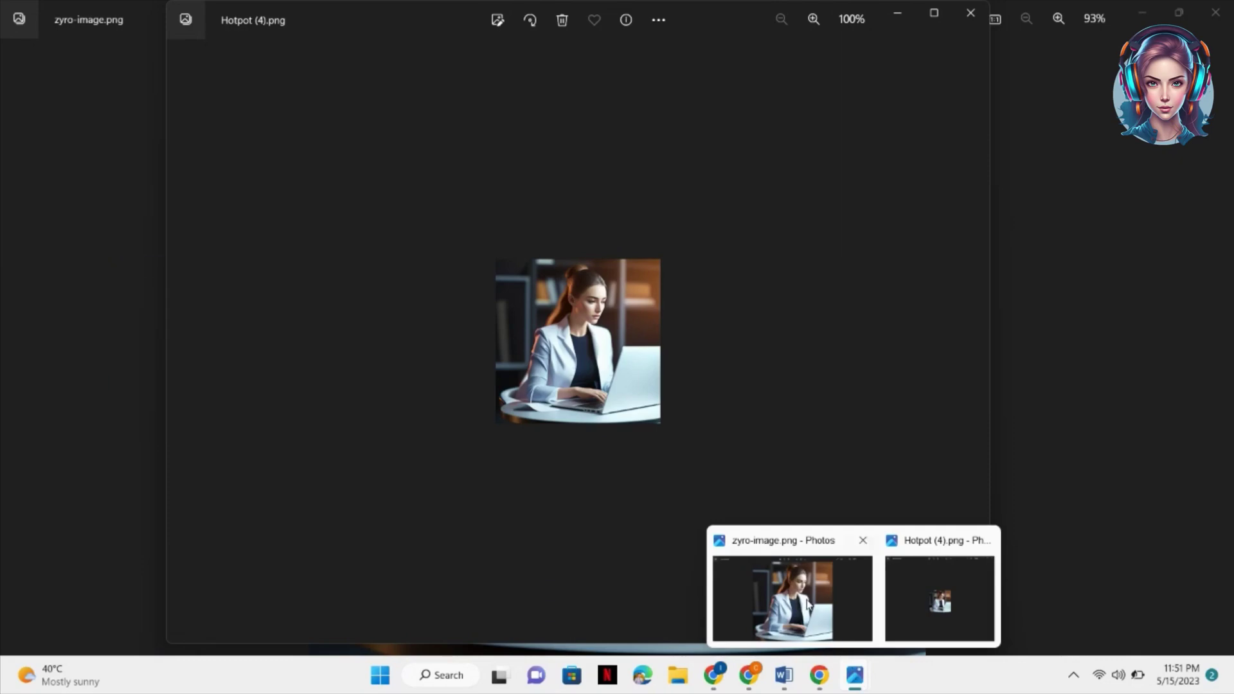
left_click(808, 602)
left_click(1223, 11)
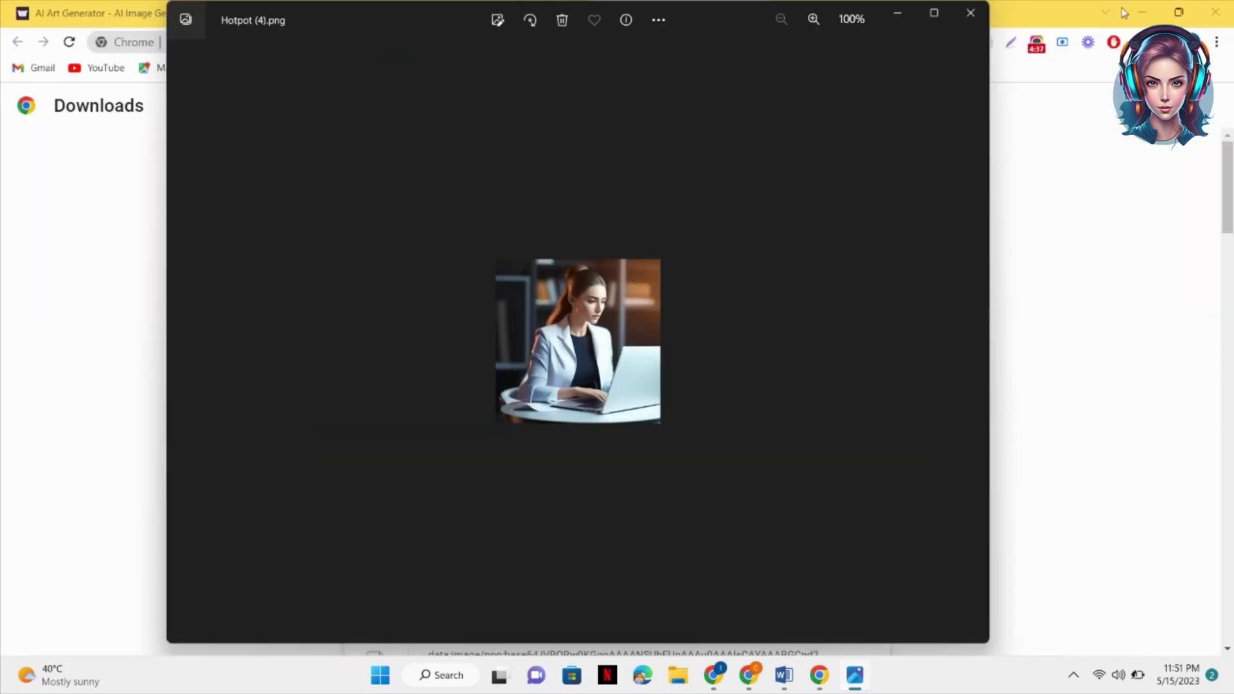
left_click(969, 11)
Replace the Hotpot prompt with "A beautiful realistic woman, holding a cute new born baby, standing in her beautiful living room".
left_click(103, 12)
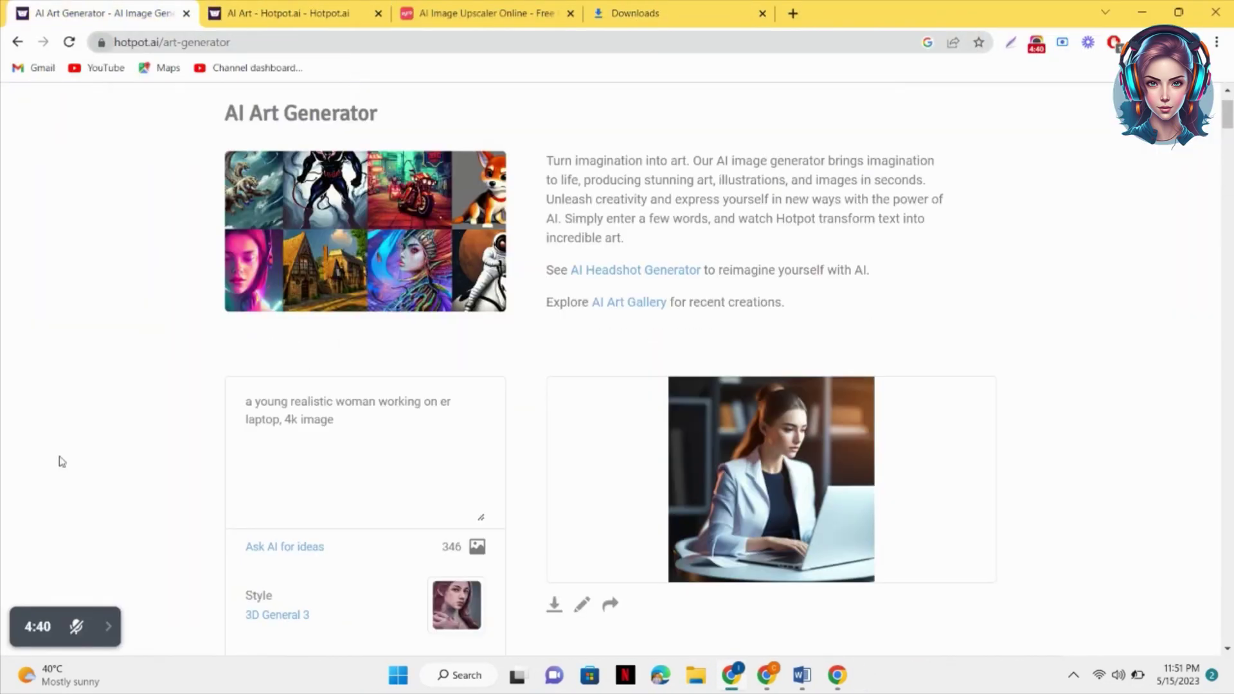
left_click(349, 437)
key("ctrl+a")
type("An")
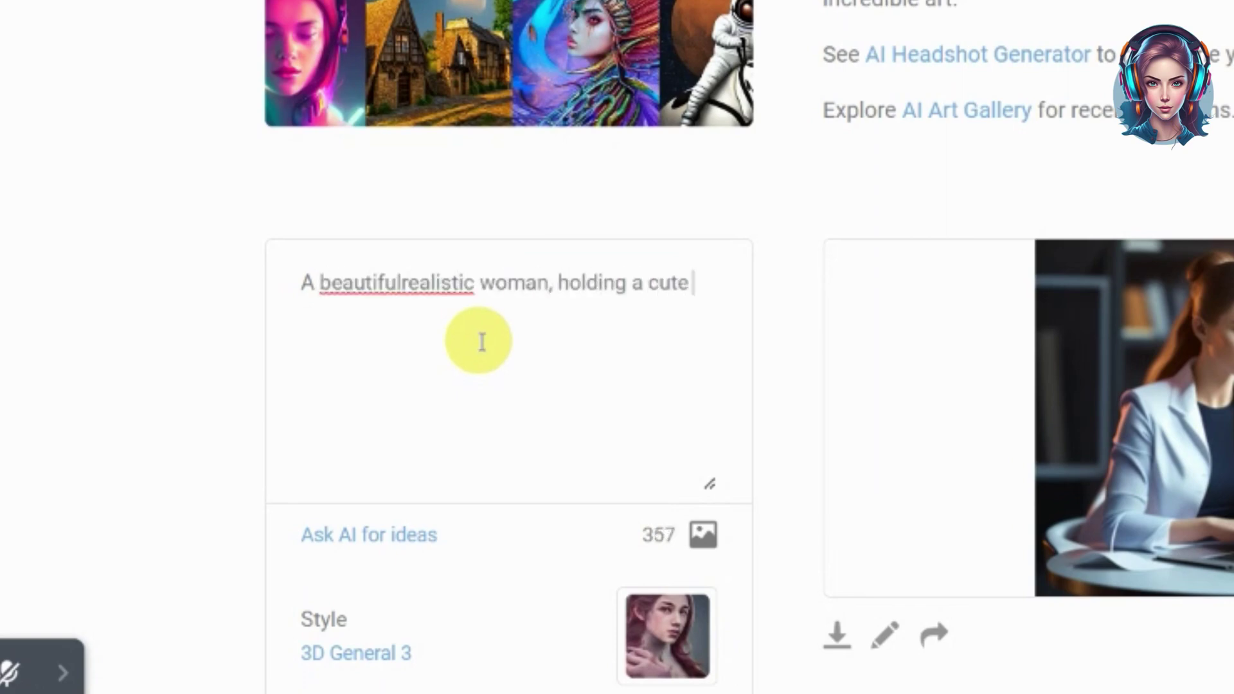
type("ing in her beautiful living room")
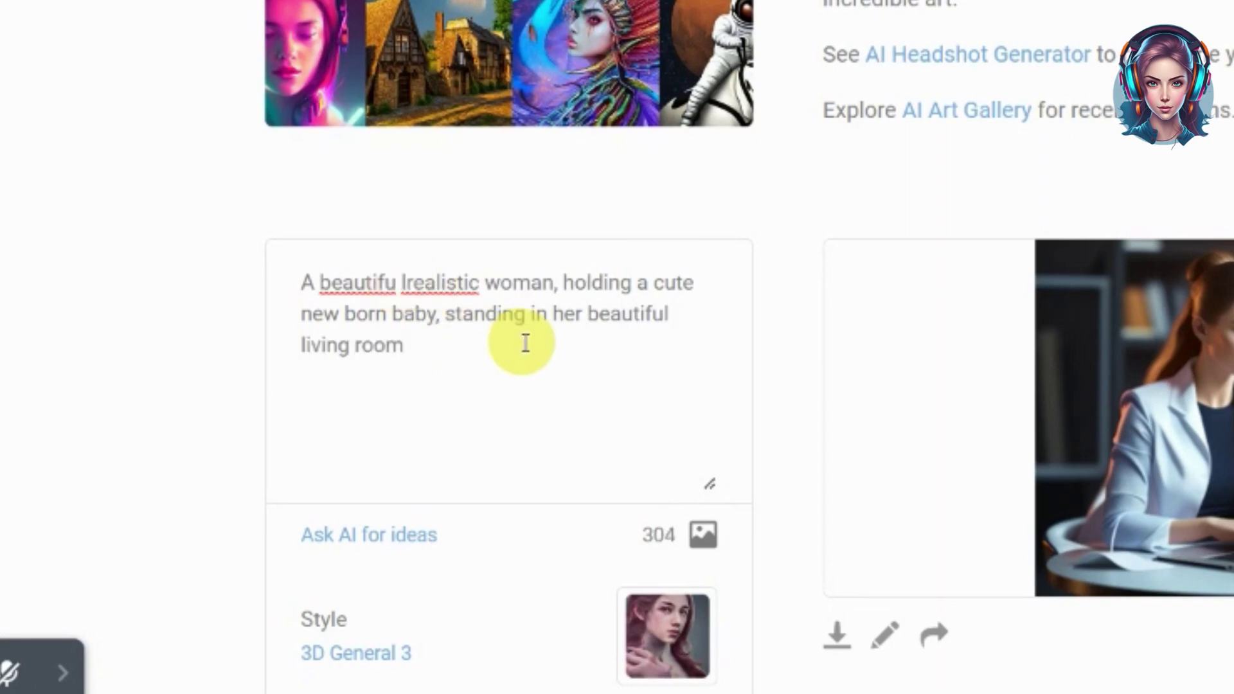
Generate the image of the woman with the baby and open the result on its own page.
scroll(524, 341, "down", 8)
left_click(433, 591)
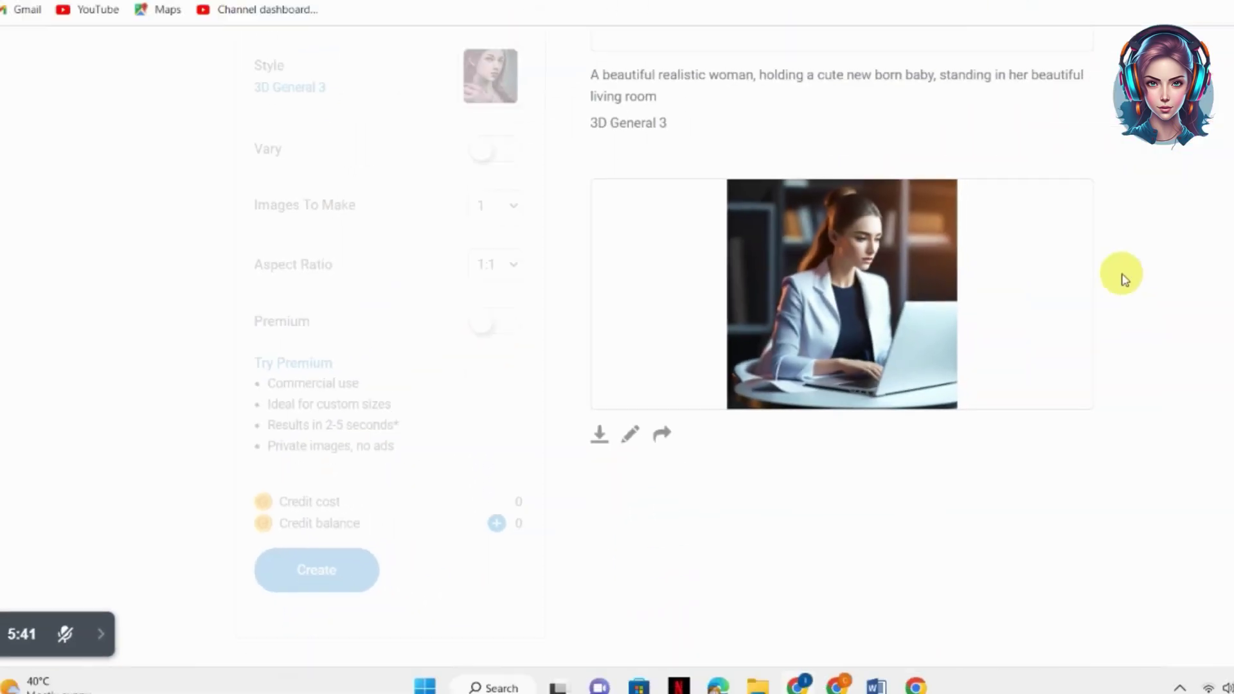
scroll(1122, 279, "up", 6)
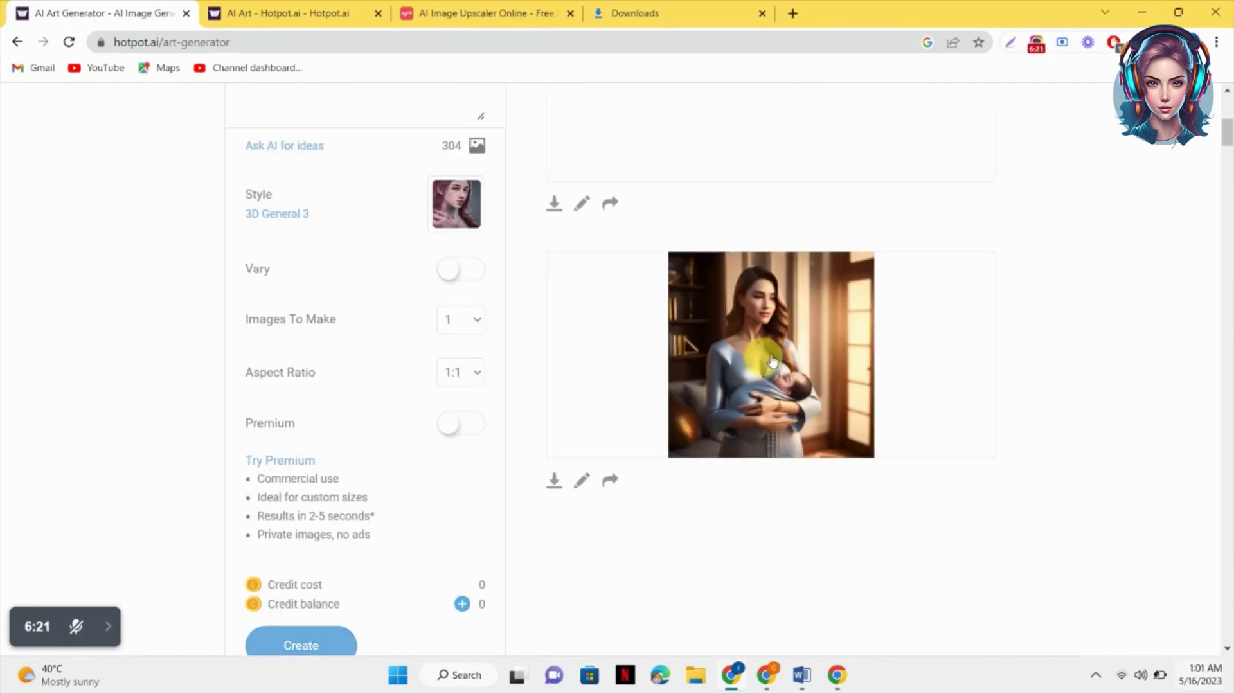
left_click(772, 362)
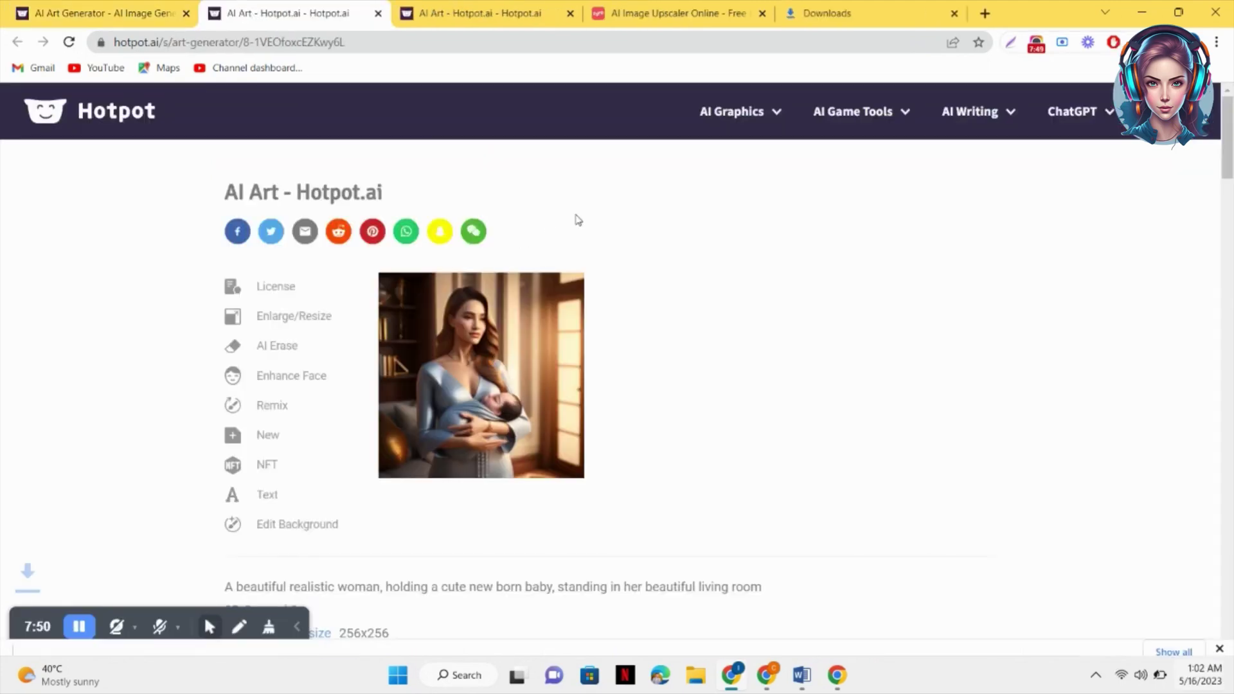
Return from the Zyro page to the upscaler search results and open AI Image Upscaler at imgupscaler.com.
left_click(674, 13)
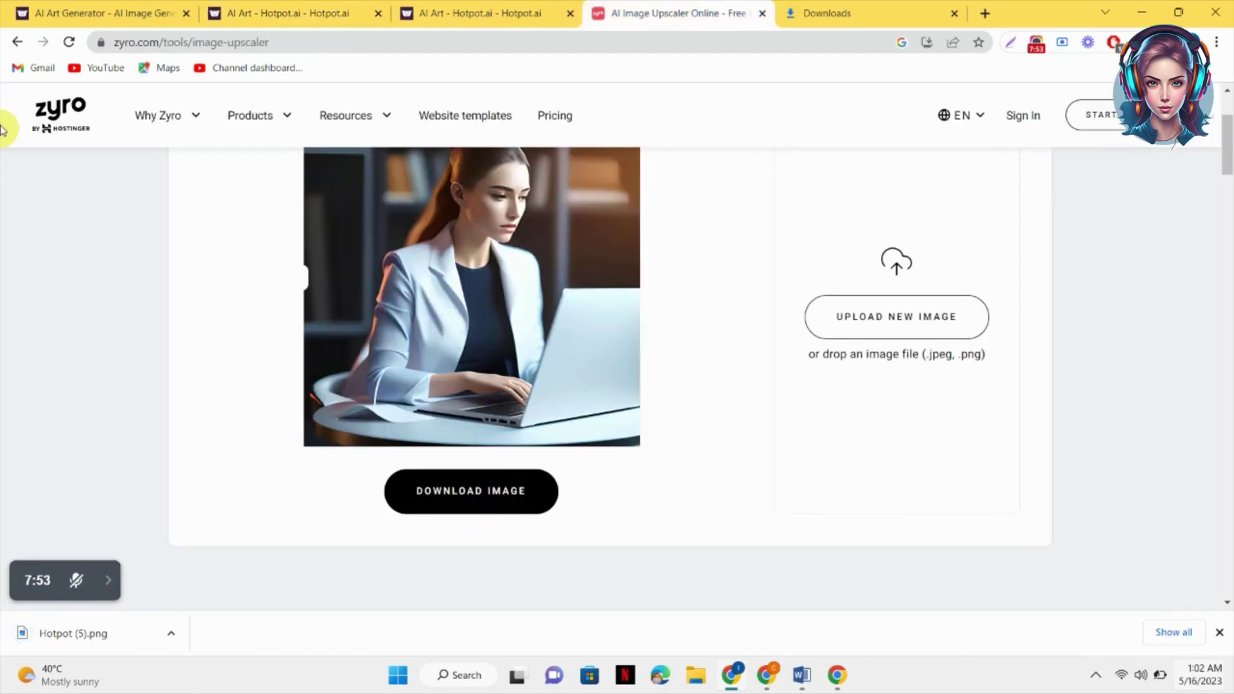
left_click(17, 44)
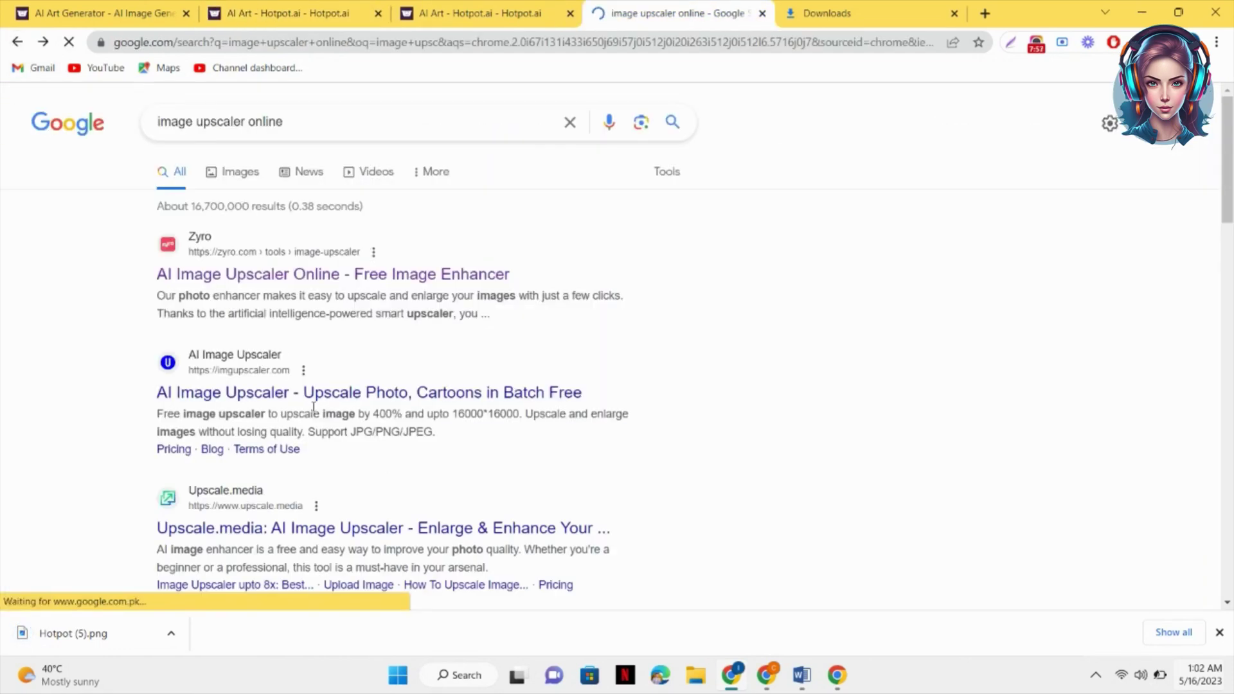
left_click(331, 393)
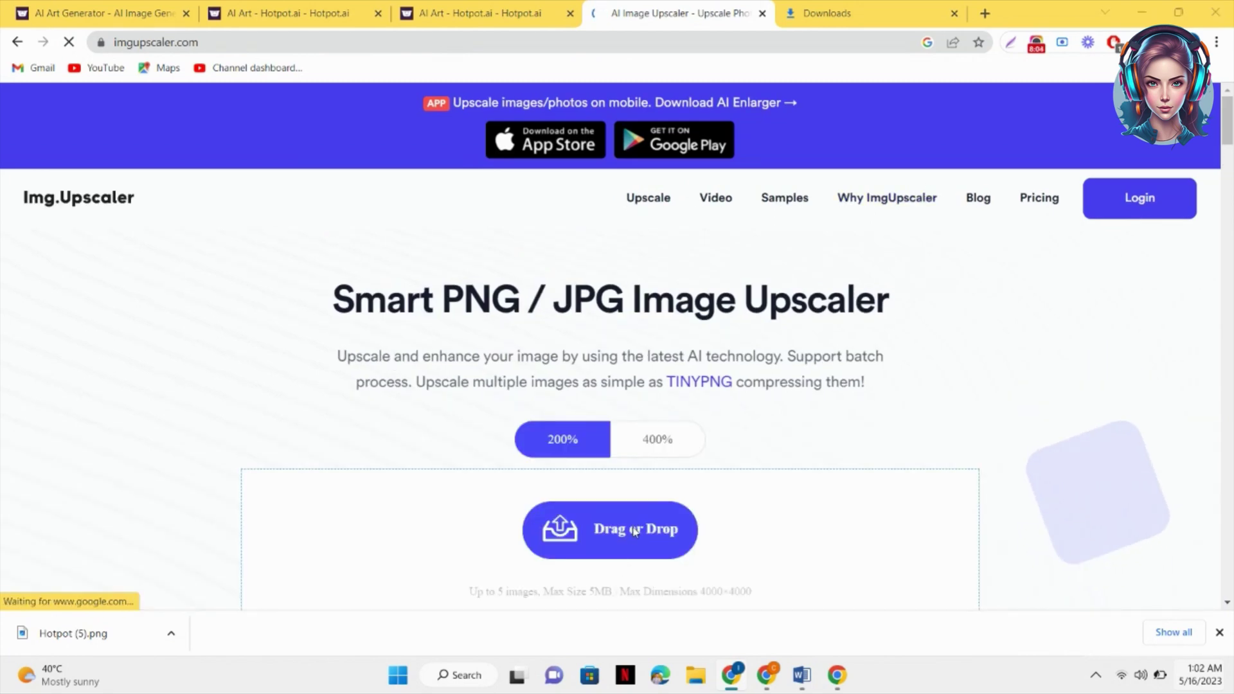
Upload Hotpot (5).png to Img.Upscaler and start upscaling it.
left_click(635, 532)
double_click(182, 171)
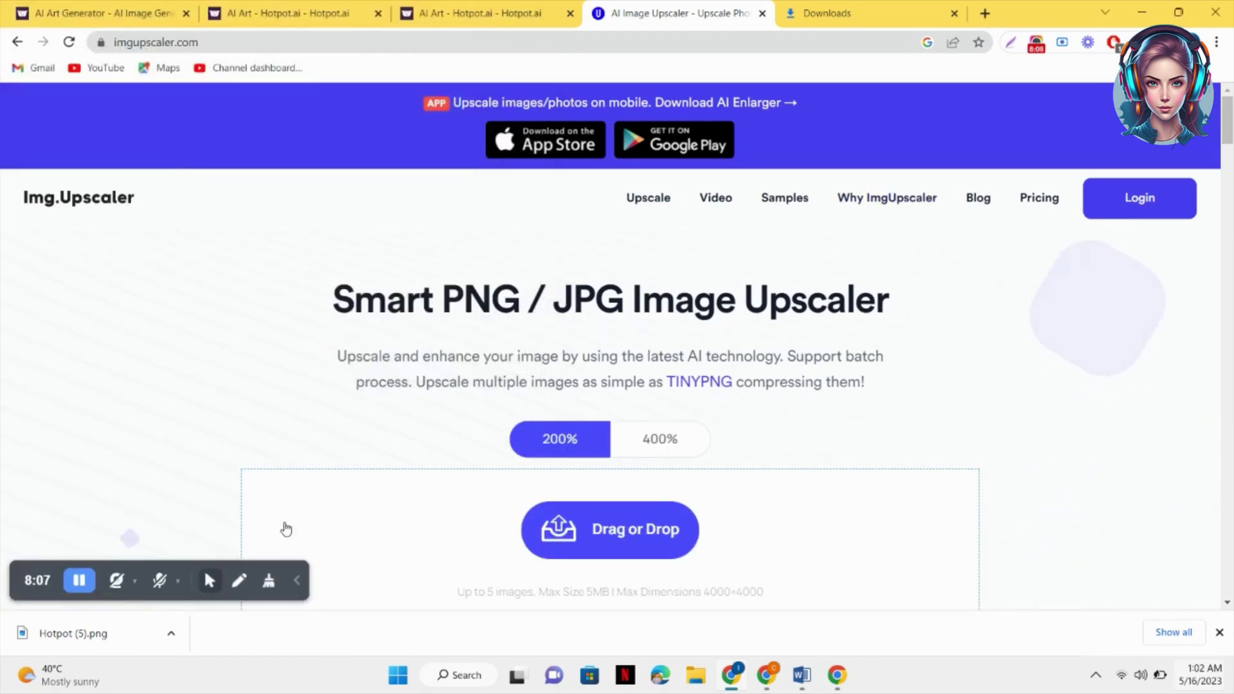
left_click(299, 581)
scroll(1230, 383, "down", 4)
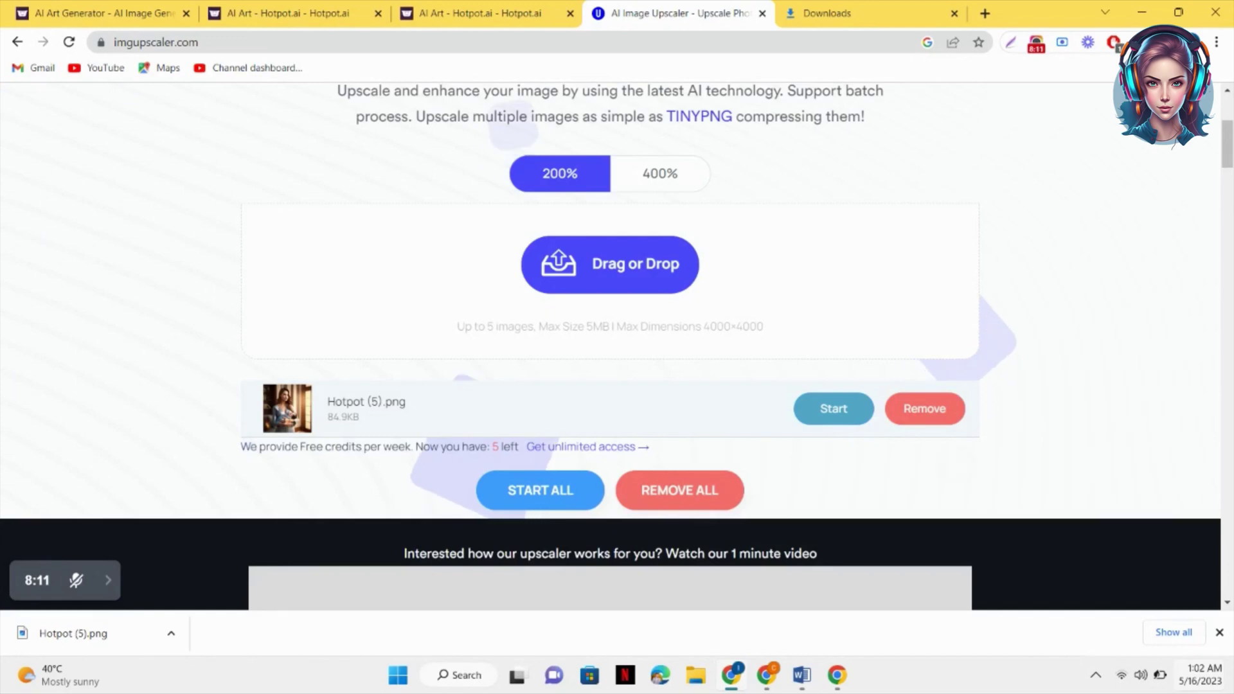
scroll(977, 573, "up", 1)
left_click(853, 457)
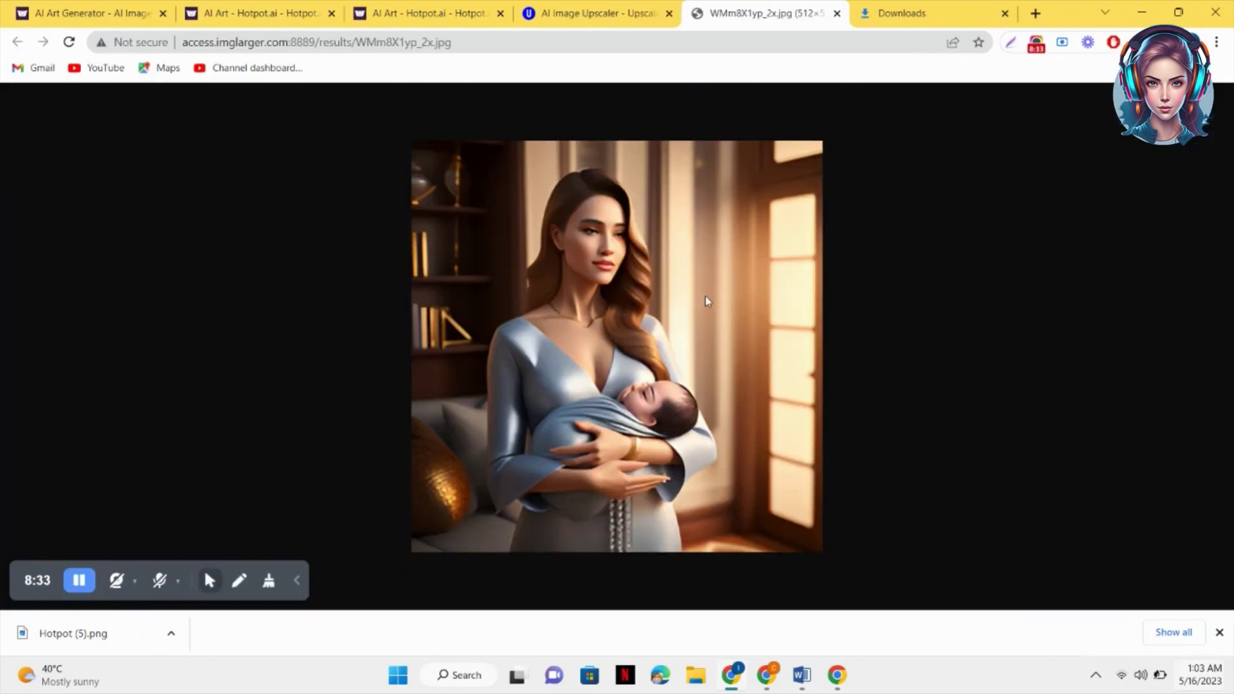
Save the upscaled image of the woman with the baby to the computer.
right_click(705, 297)
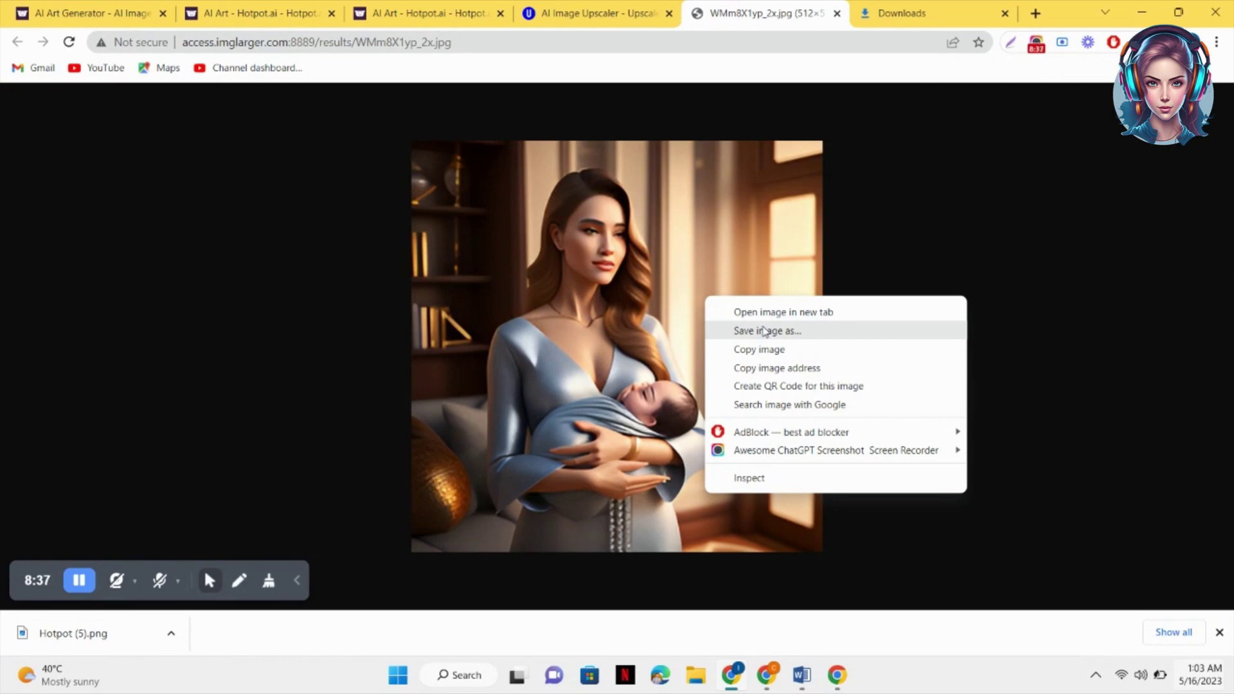
left_click(763, 331)
left_click(415, 359)
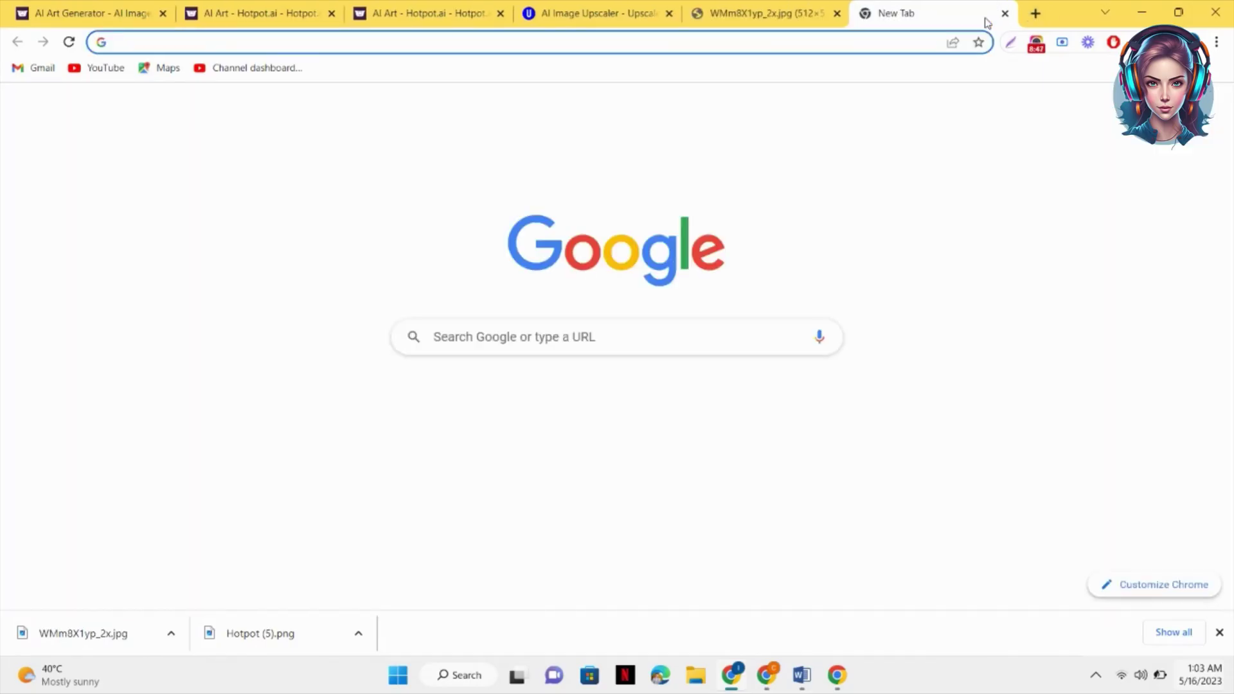
Open the leonardo.ai website in the new tab.
type("leon")
key("Return")
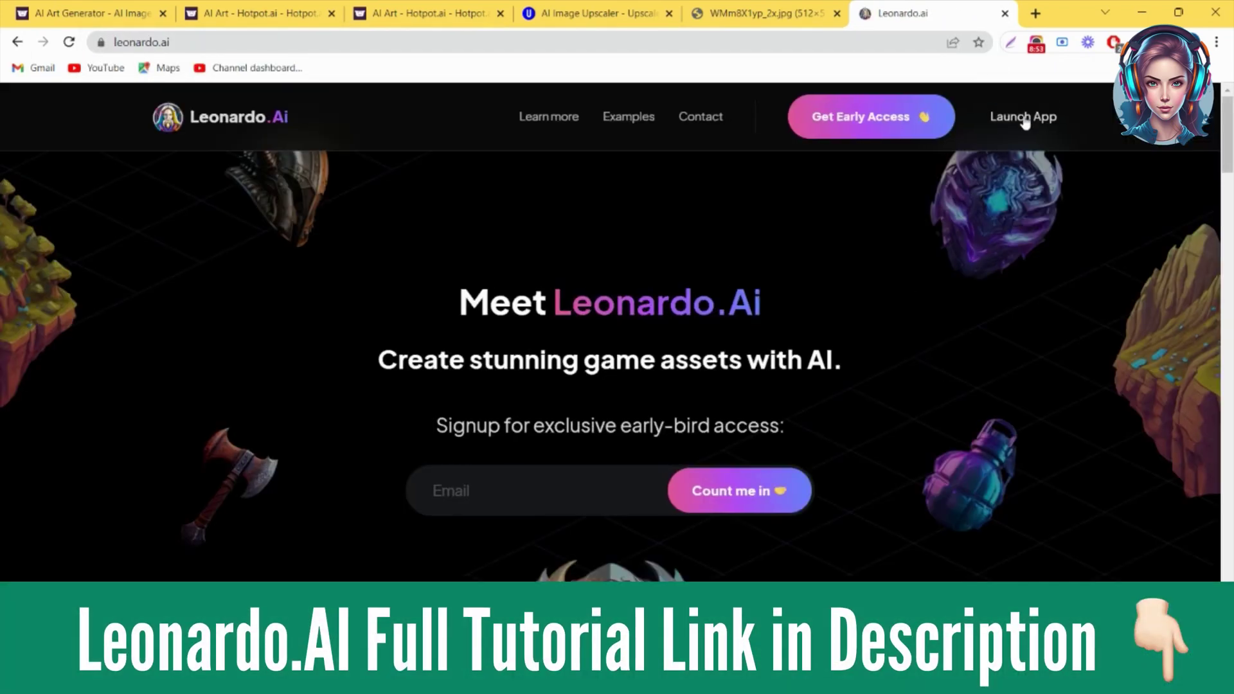
Enter the Leonardo app as a whitelisted user and open the AI Image Generation tool.
left_click(1025, 119)
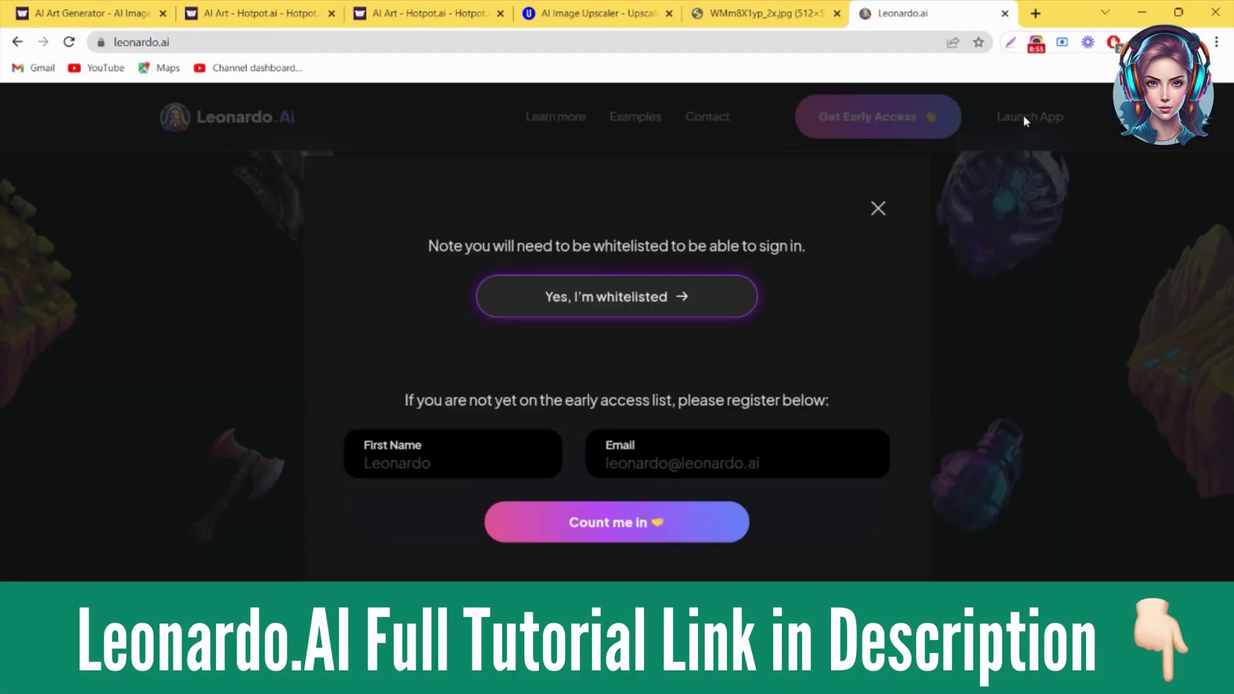
left_click(680, 296)
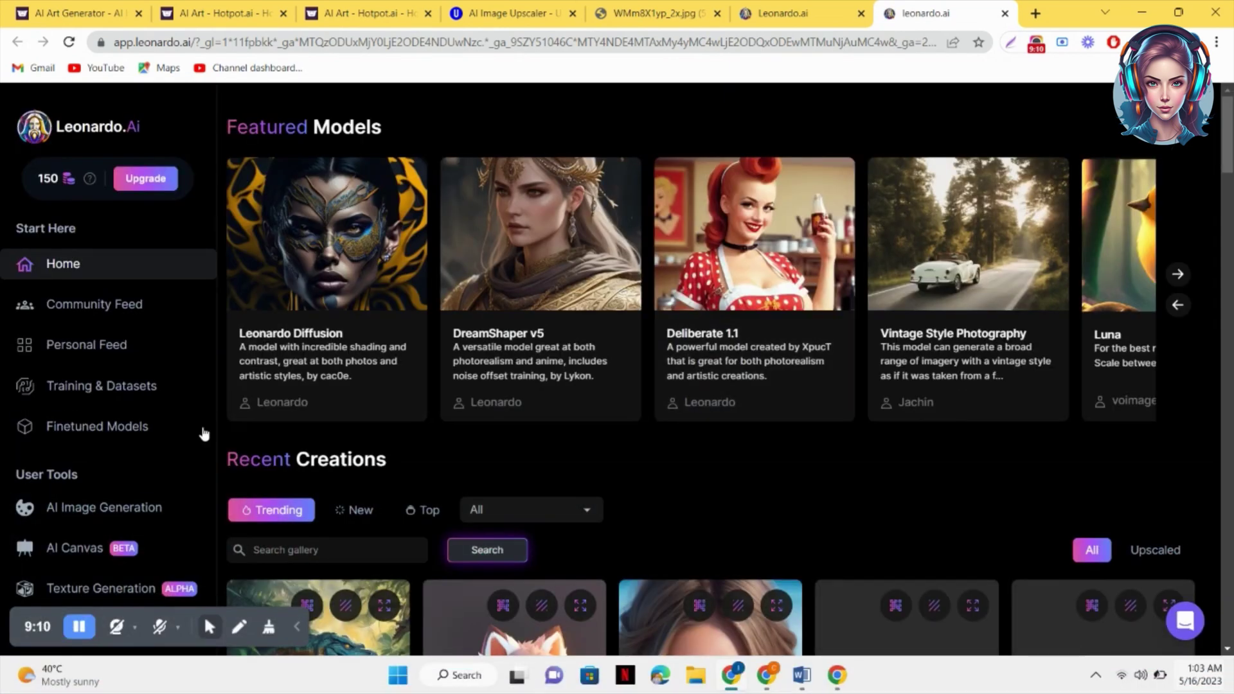
left_click(116, 508)
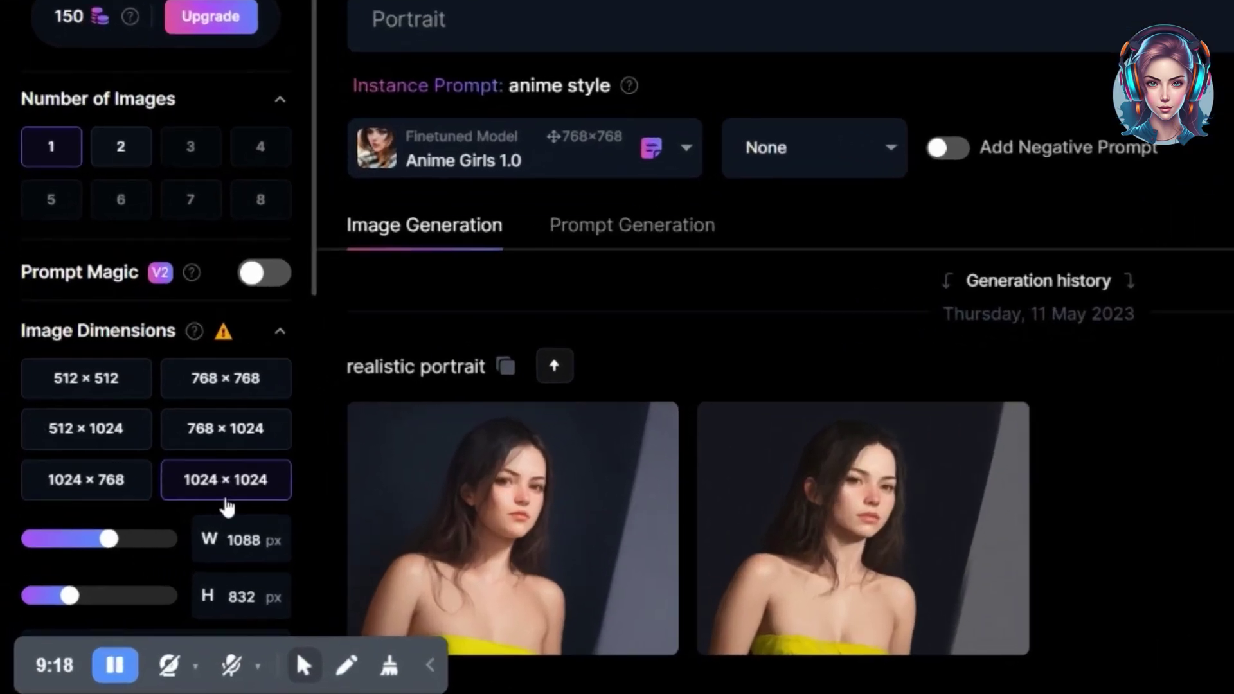
Upload the picture of the woman working at a laptop from Downloads as the Image to Image input.
scroll(226, 507, "down", 10)
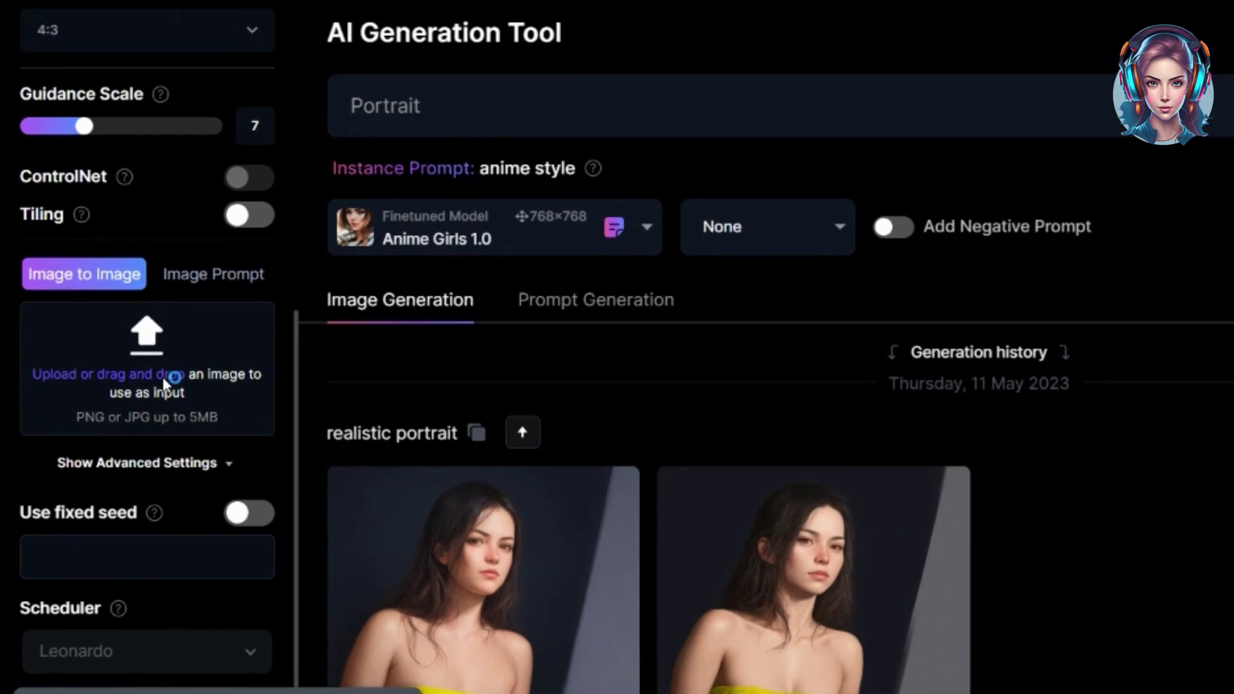
left_click(164, 307)
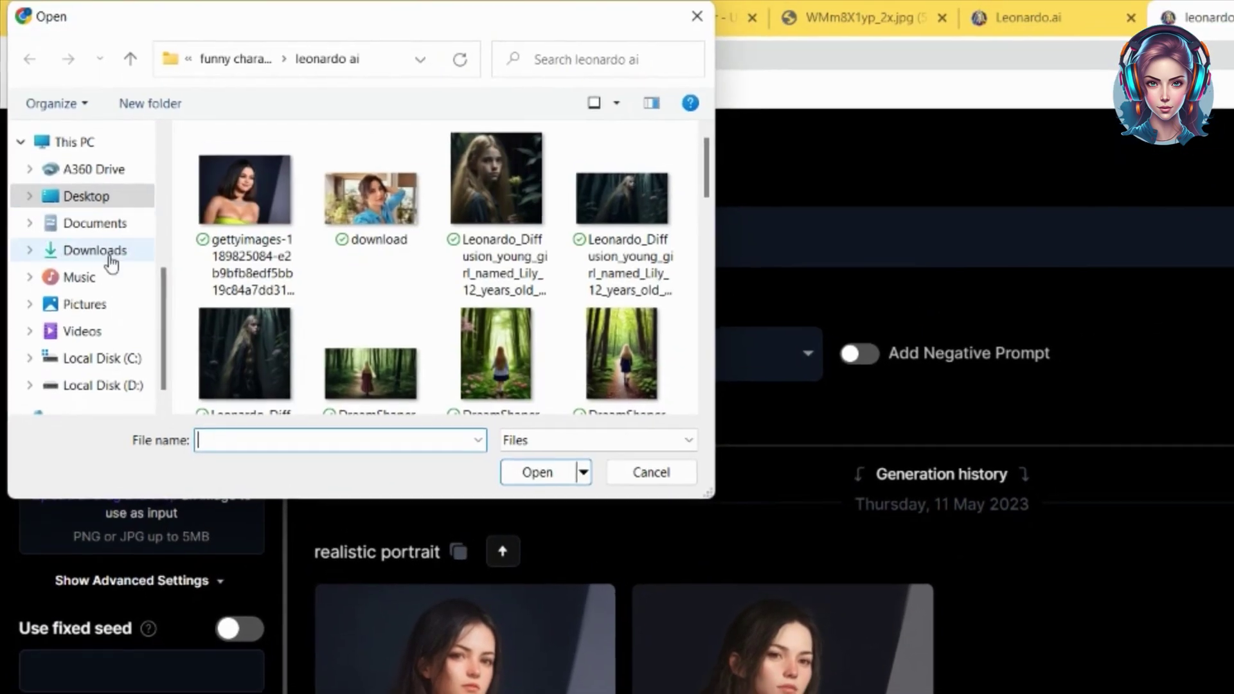
left_click(106, 256)
double_click(345, 350)
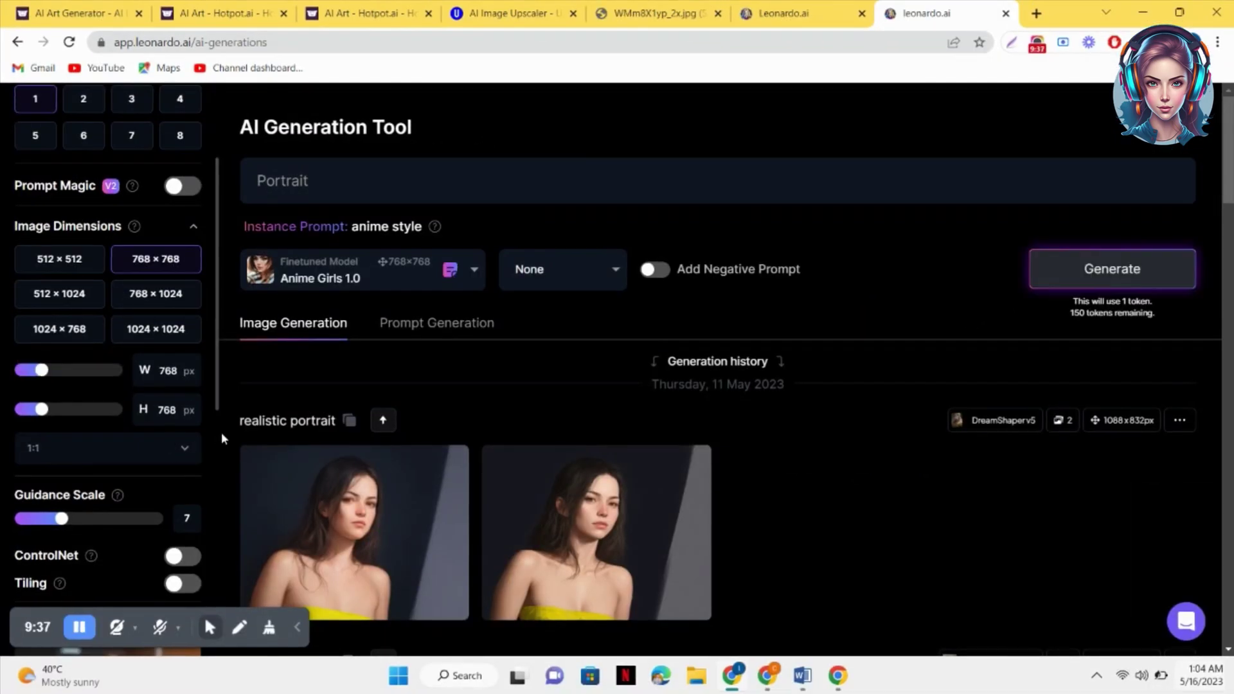
Extend the prompt to "4k portrait, realistic Portrait" and enable the negative prompt.
left_click_drag(218, 406, 223, 528)
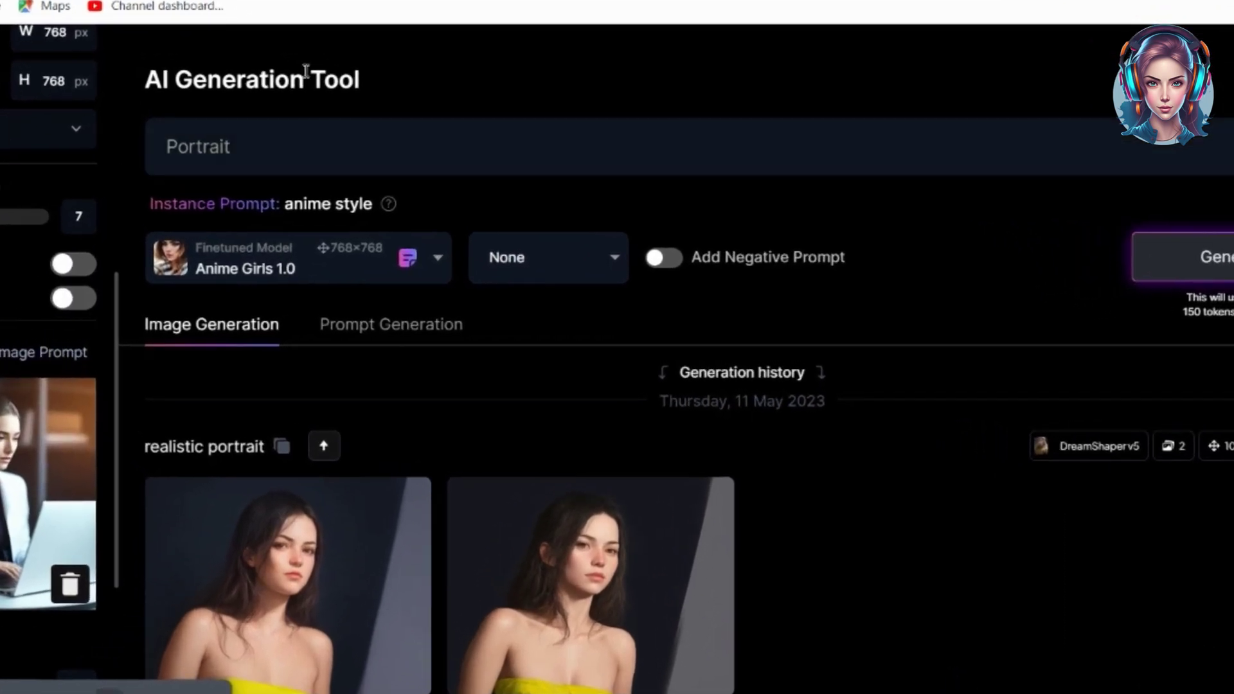
left_click(199, 155)
type("4k portrait")
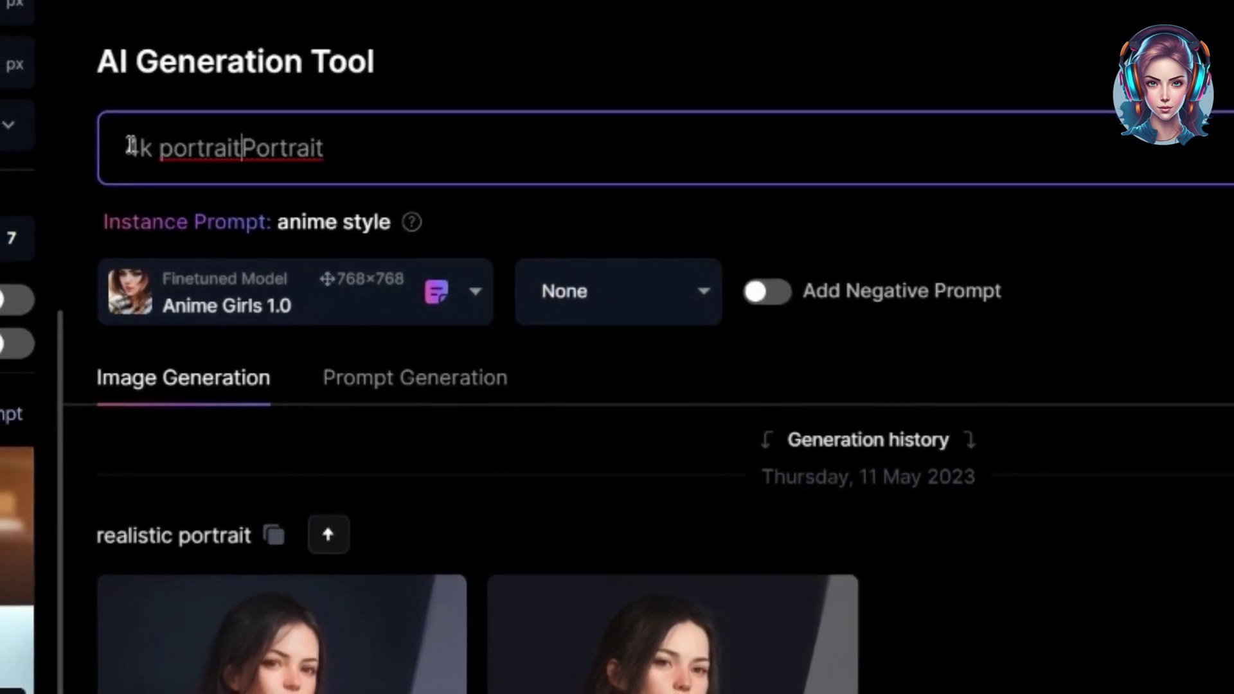
type(", r")
type("ealistic")
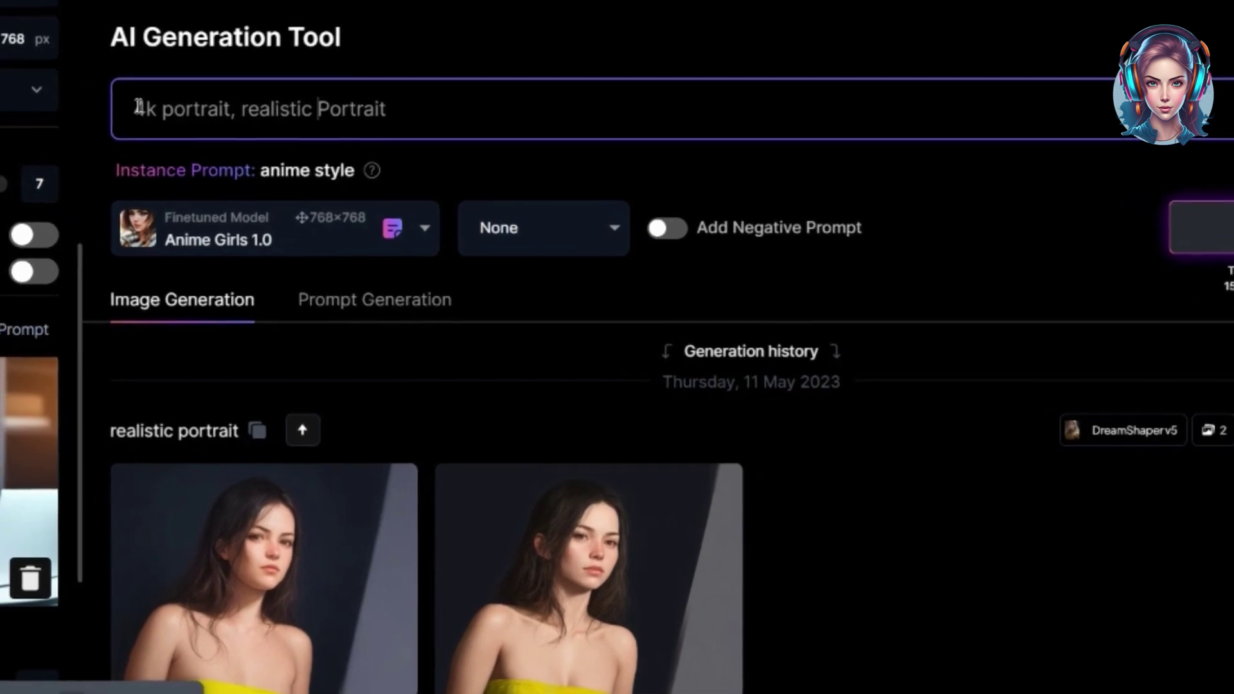
left_click(665, 230)
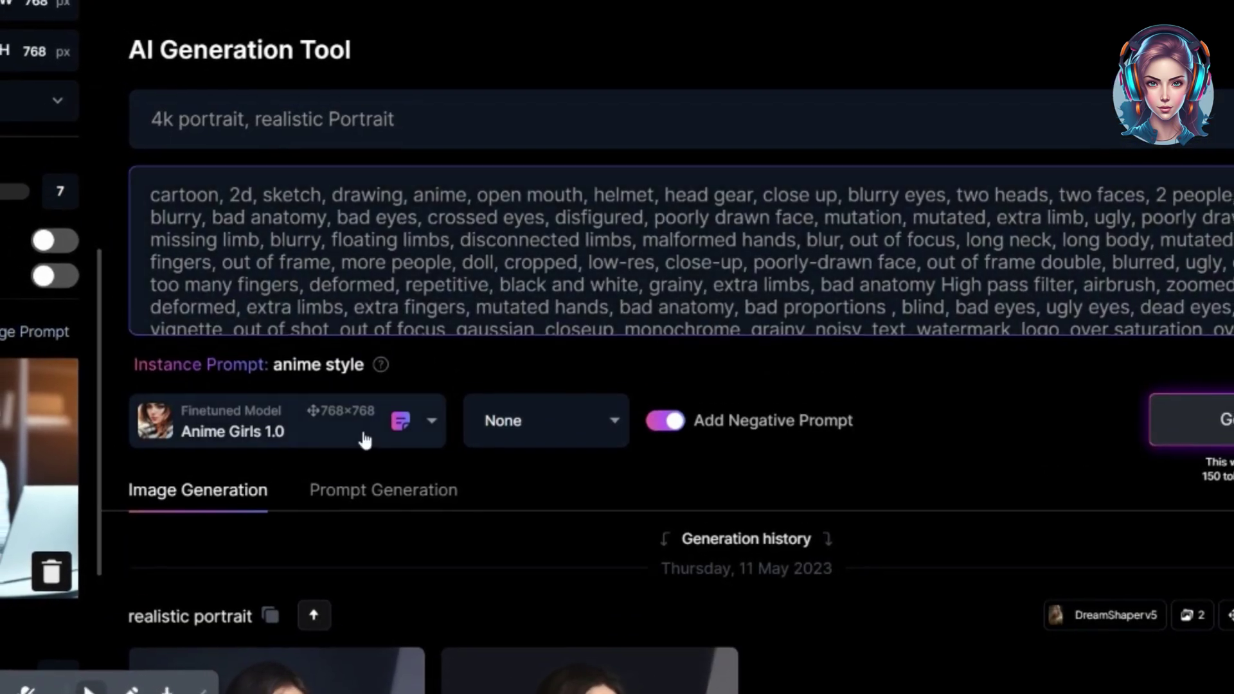
Choose the DreamShaper v5 finetuned model and generate the portrait.
left_click(363, 231)
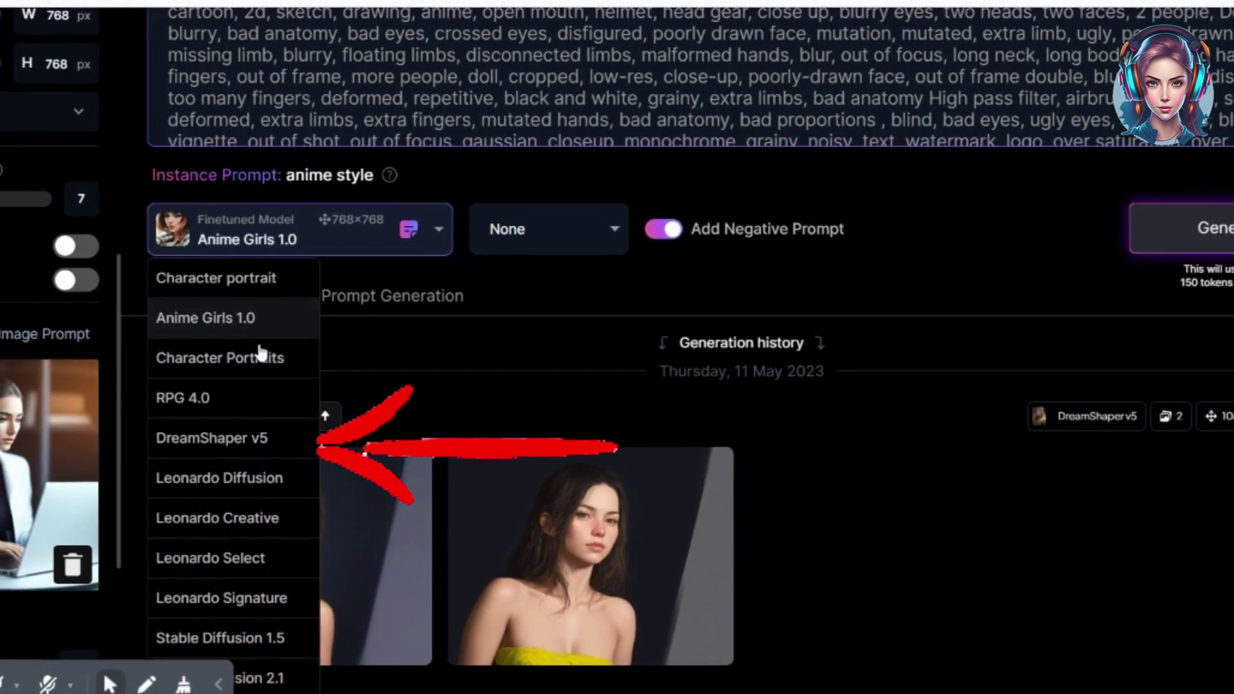
left_click(264, 443)
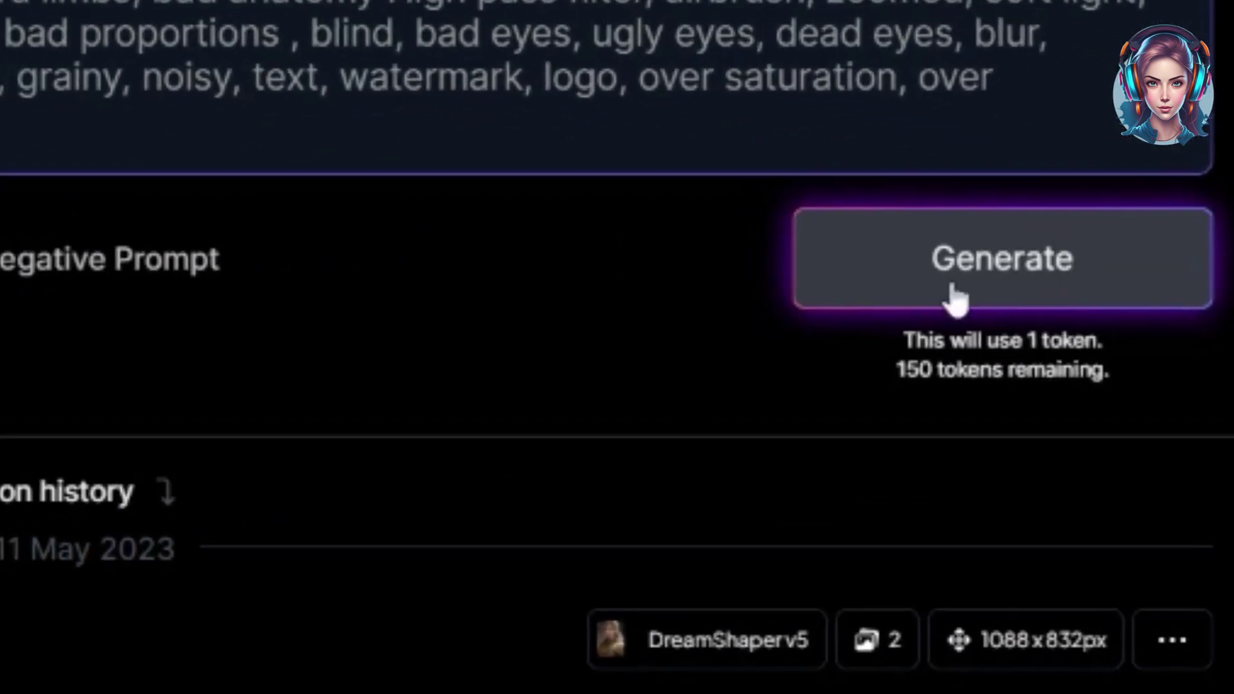
left_click(1170, 251)
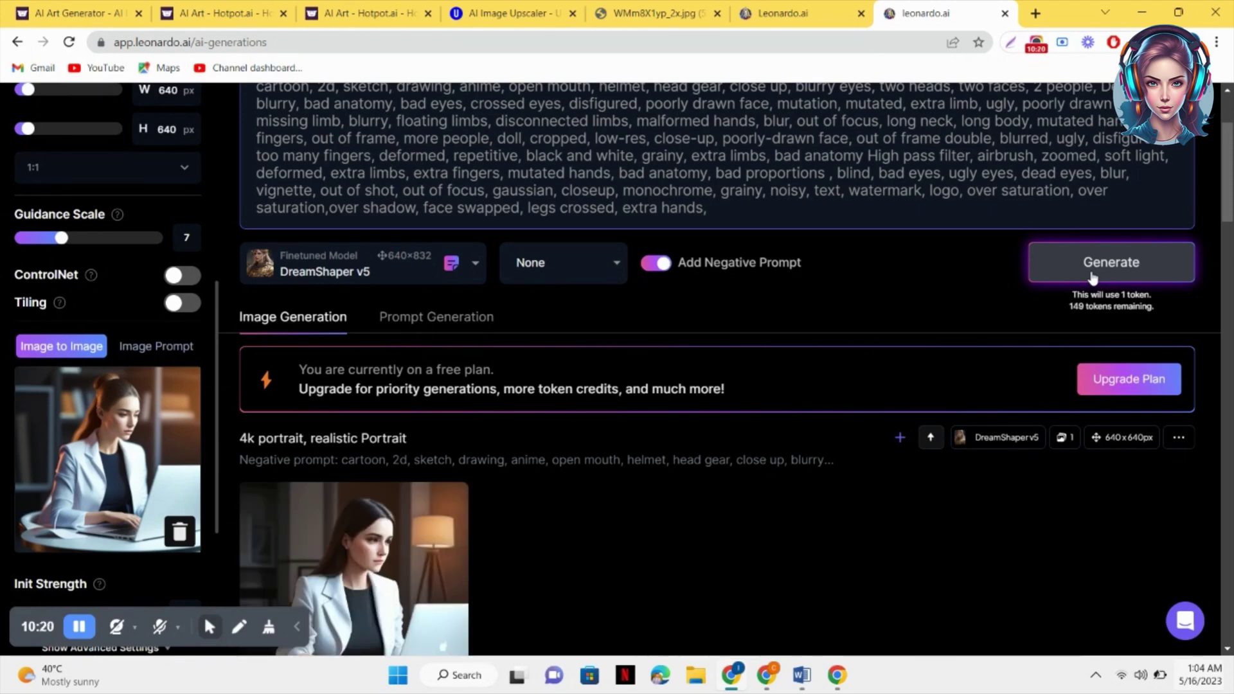
Enlarge the DreamShaper v5 portrait and start its HD Crisp upscale.
left_click(320, 388)
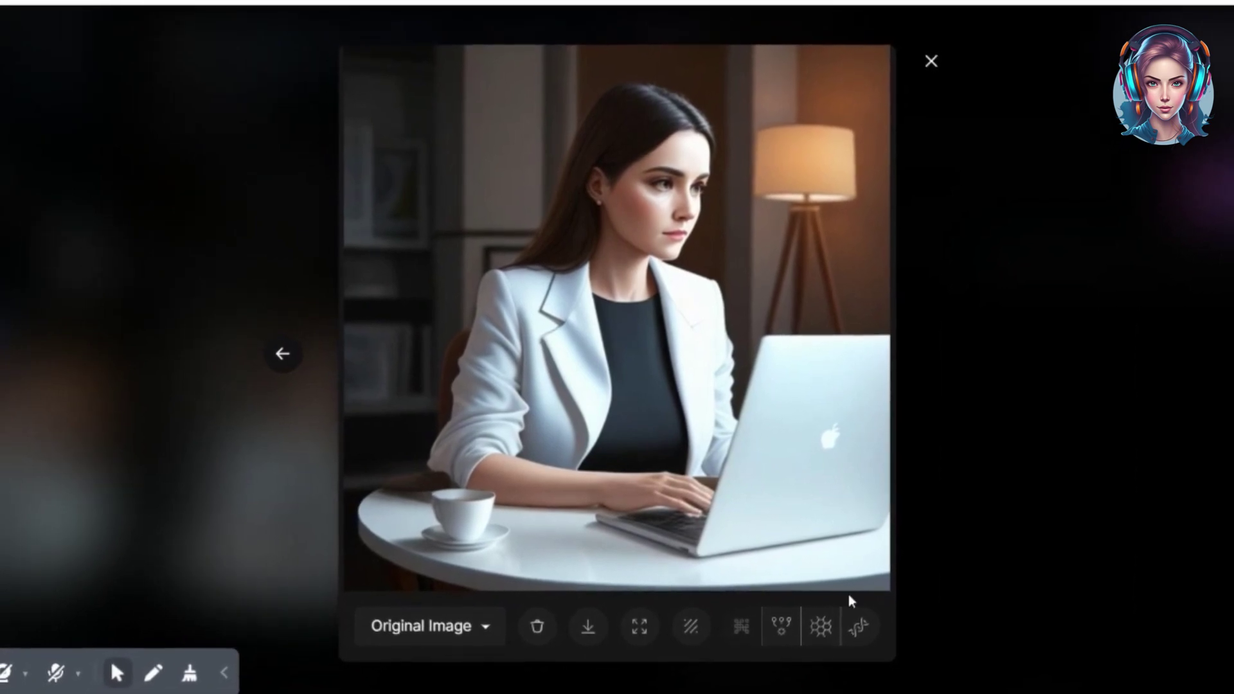
left_click(854, 623)
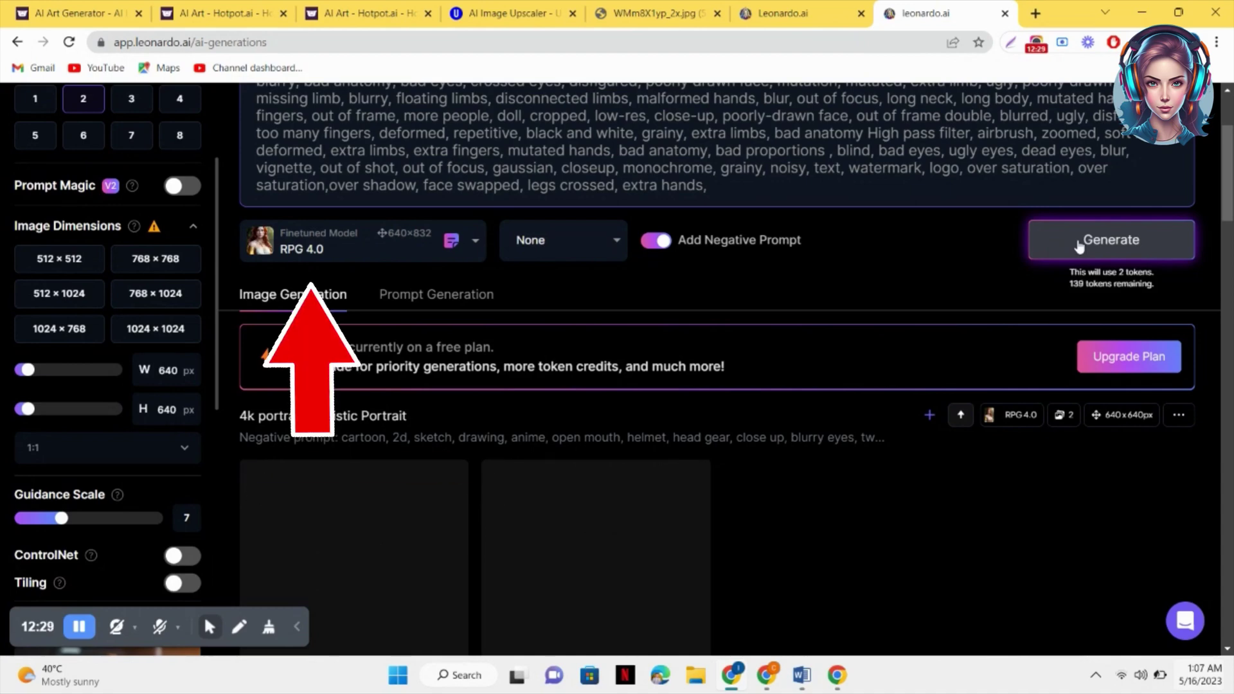
Enlarge the second RPG 4.0 portrait, start upscaling it and close the preview.
scroll(1079, 246, "down", 2)
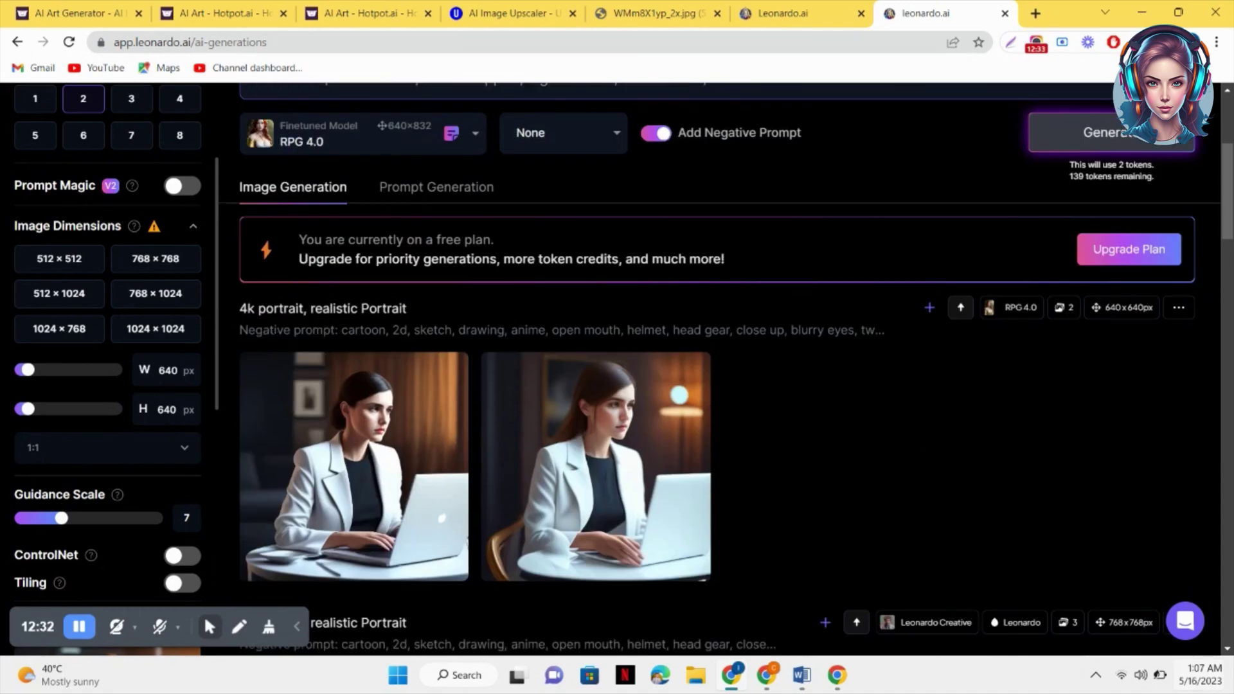
left_click(604, 421)
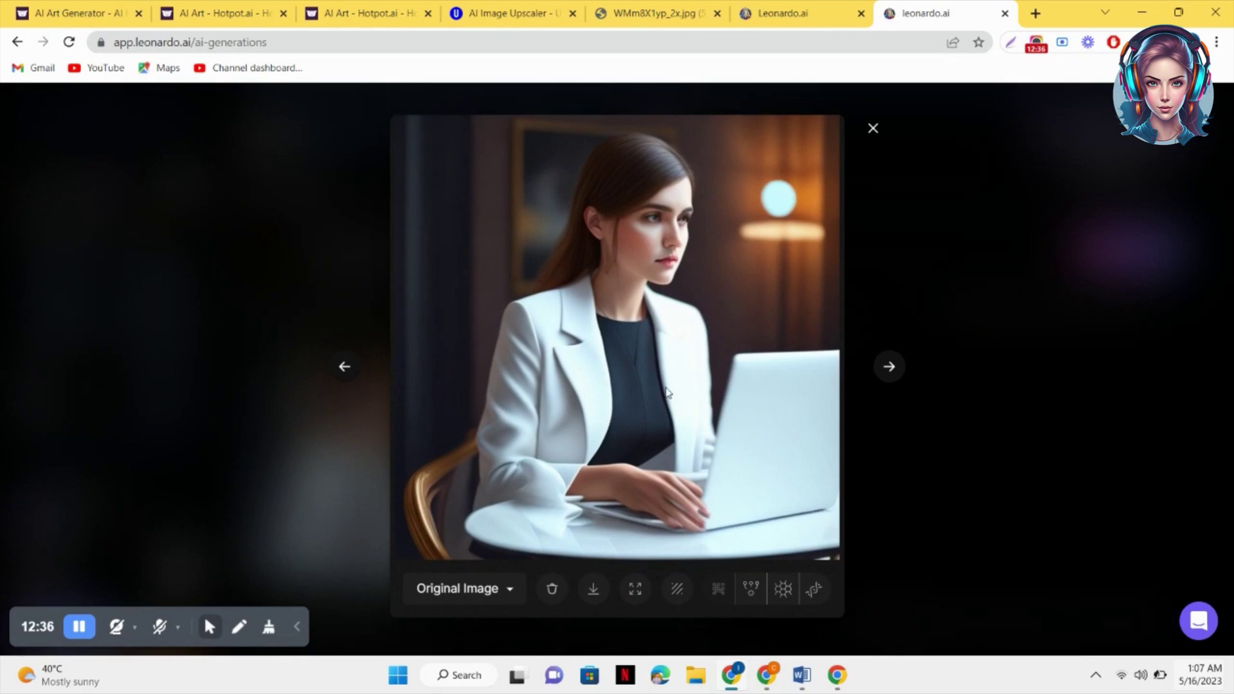
left_click(816, 591)
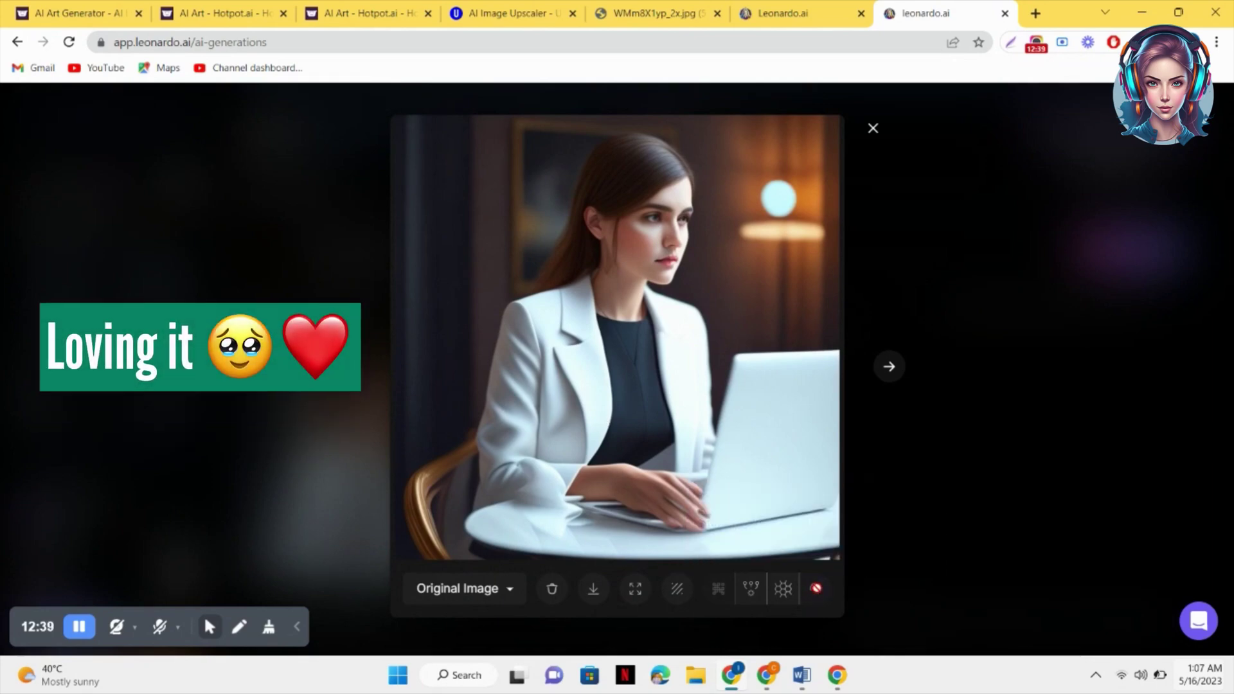
left_click(962, 459)
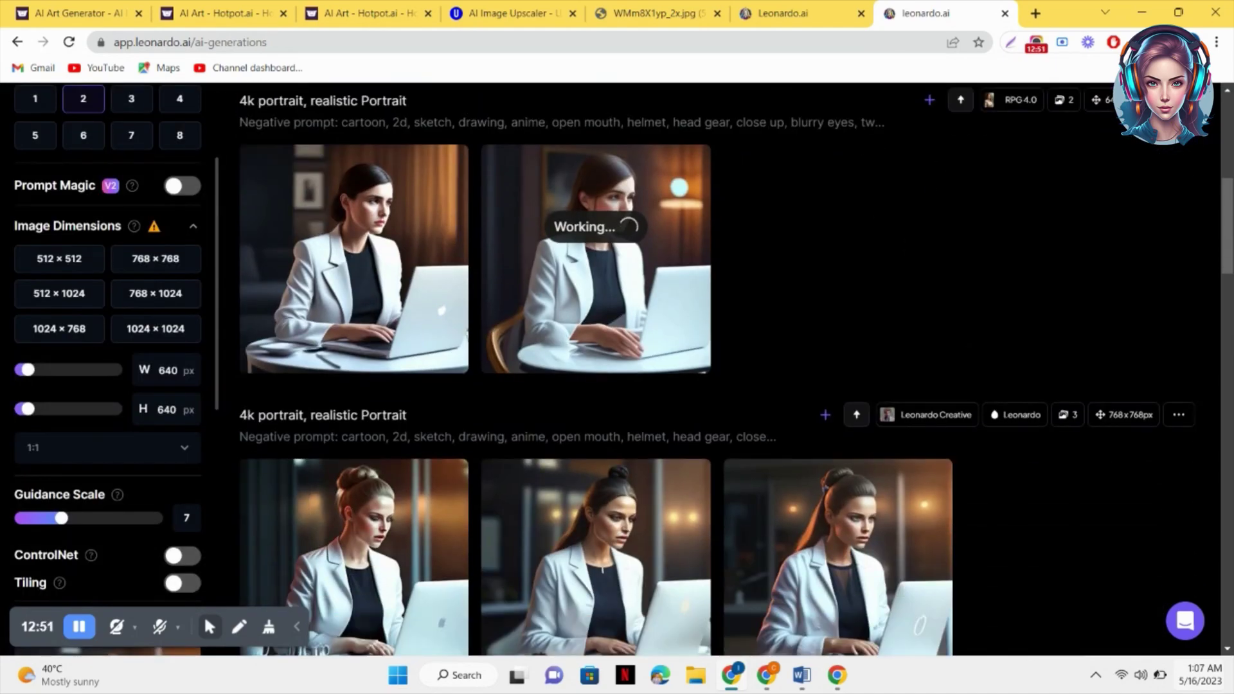
Compare the original and HD Crisp Upscaled versions of the DreamShaper v5 portrait and download the upscaled one.
scroll(720, 434, "down", 6)
left_click(347, 431)
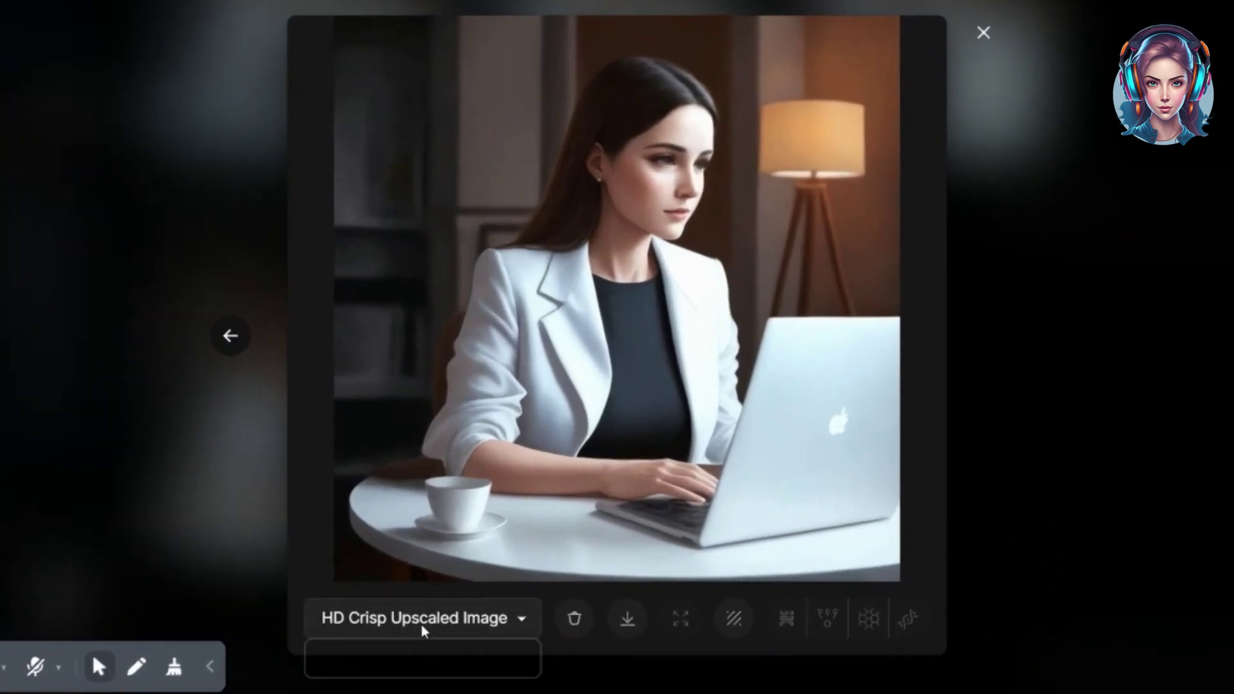
left_click(460, 588)
left_click(405, 649)
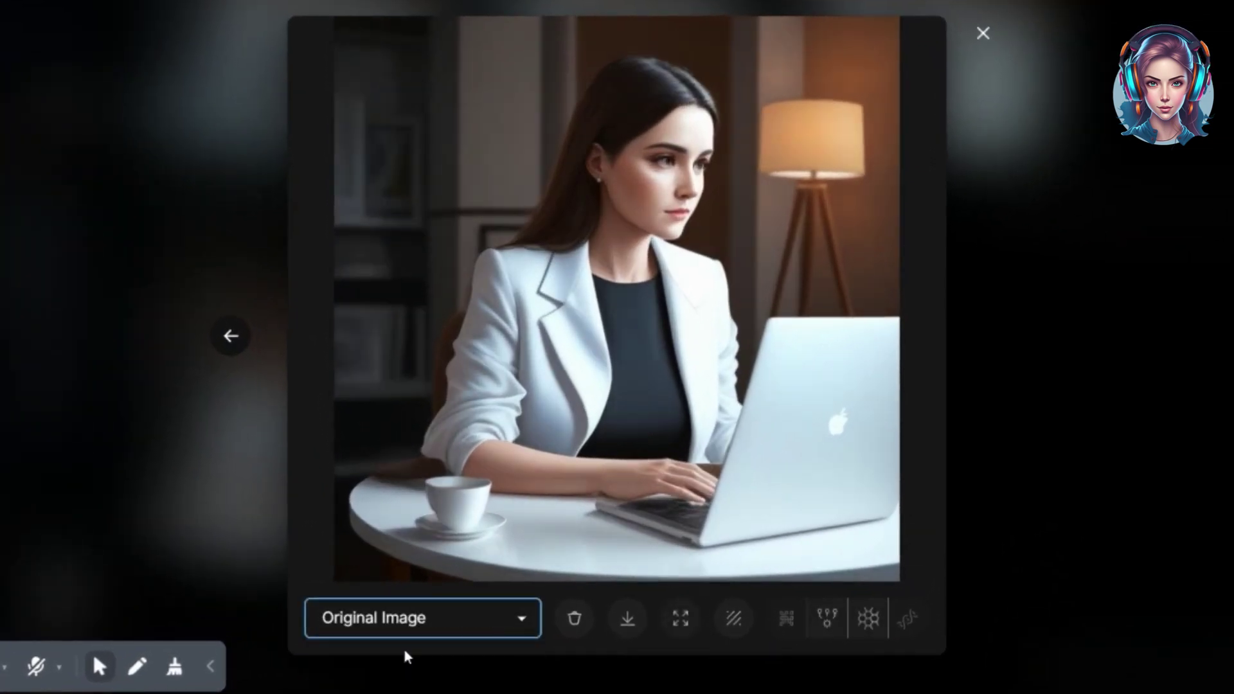
left_click(421, 623)
left_click(410, 668)
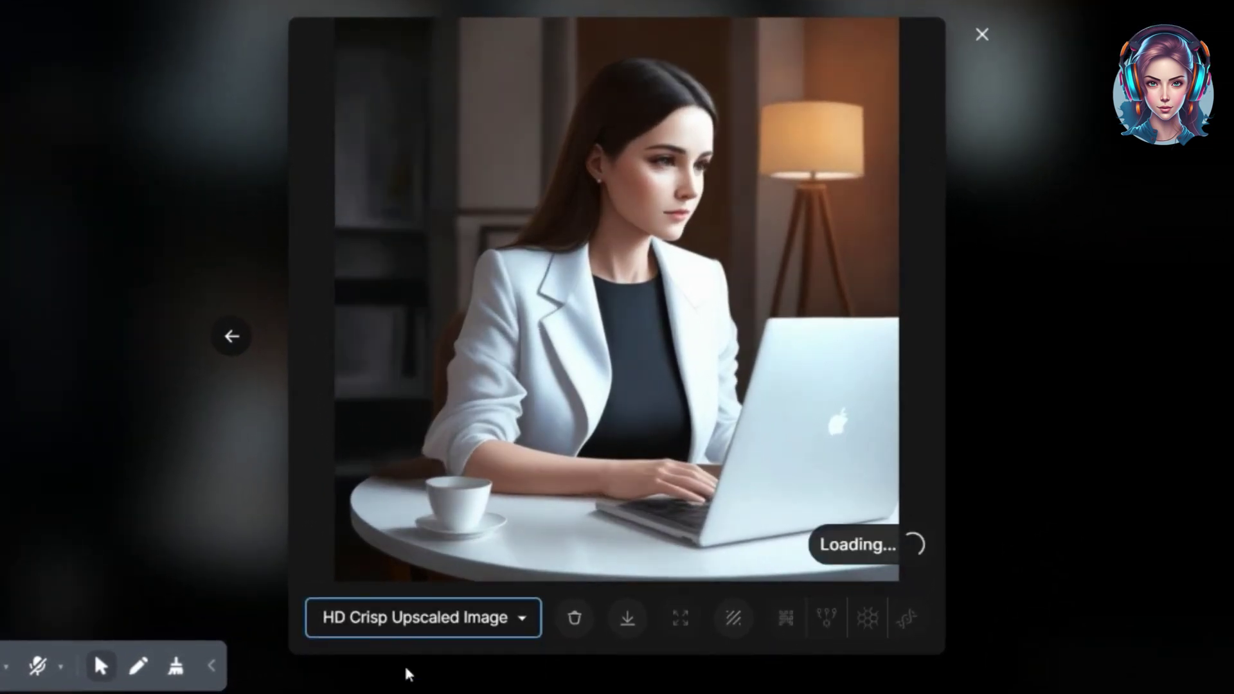
left_click(629, 616)
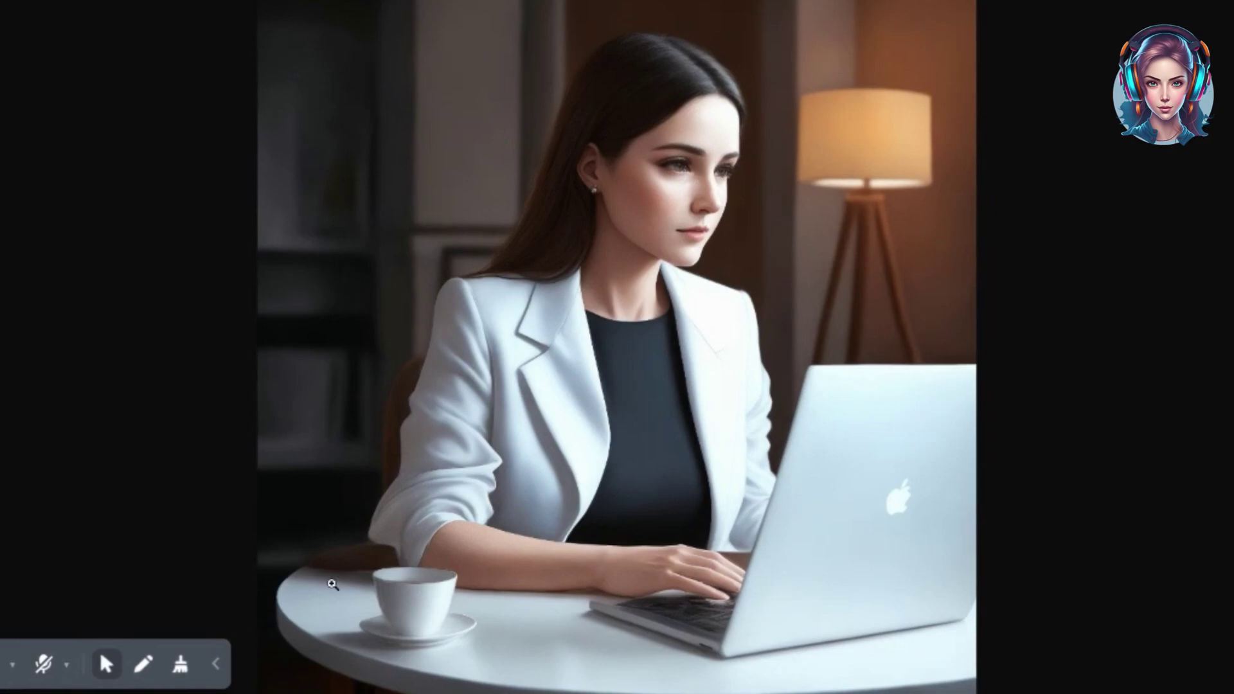
Inspect the woman's face up close in the downloaded upscaled portrait and return to the generation page.
left_click(702, 201)
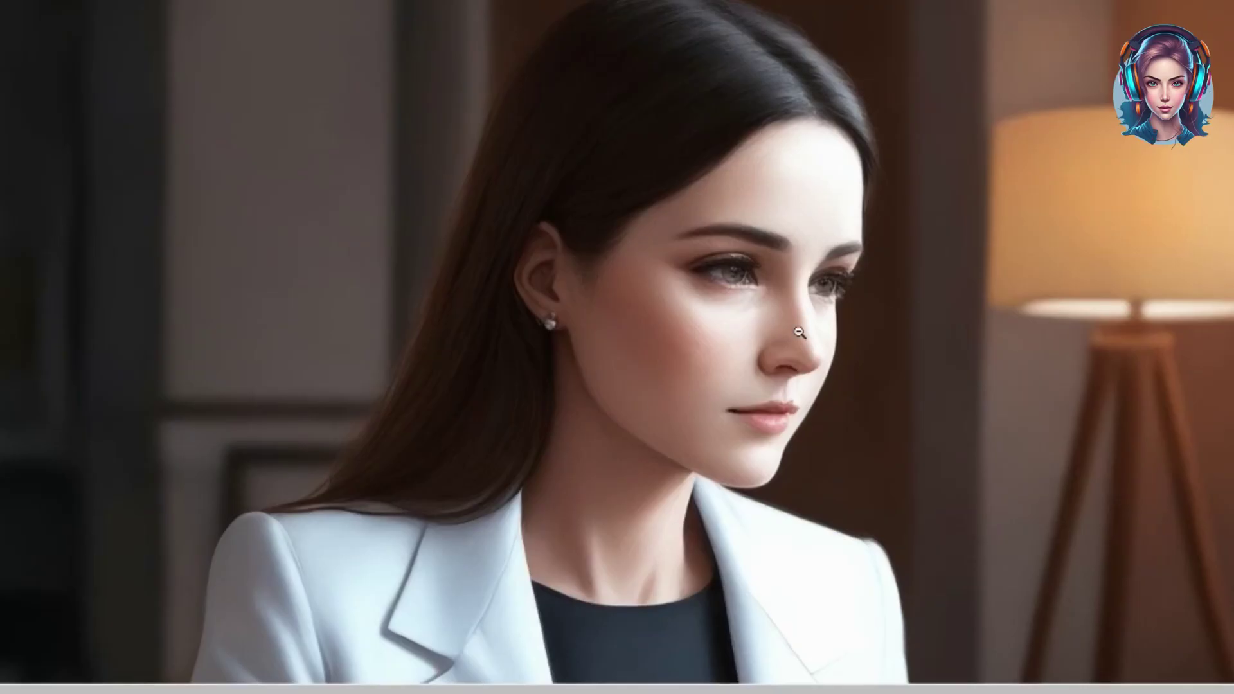
scroll(855, 338, "down", 1)
left_click(957, 262)
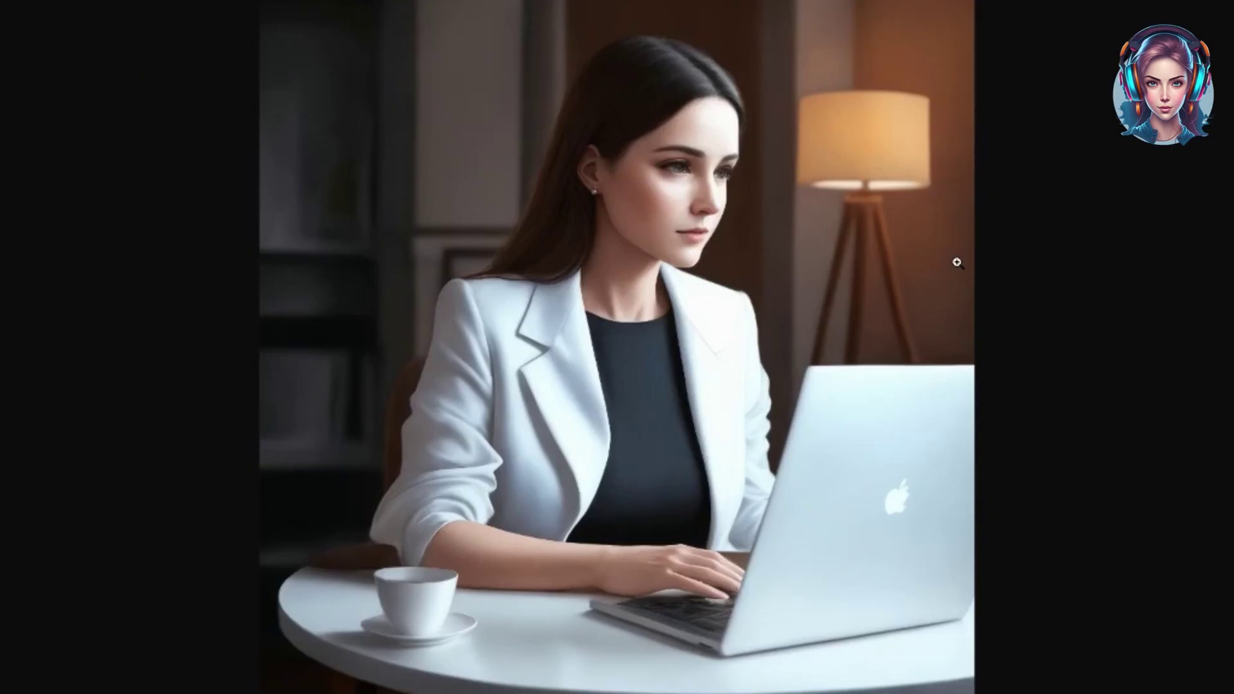
key("ctrl+w")
left_click(1023, 131)
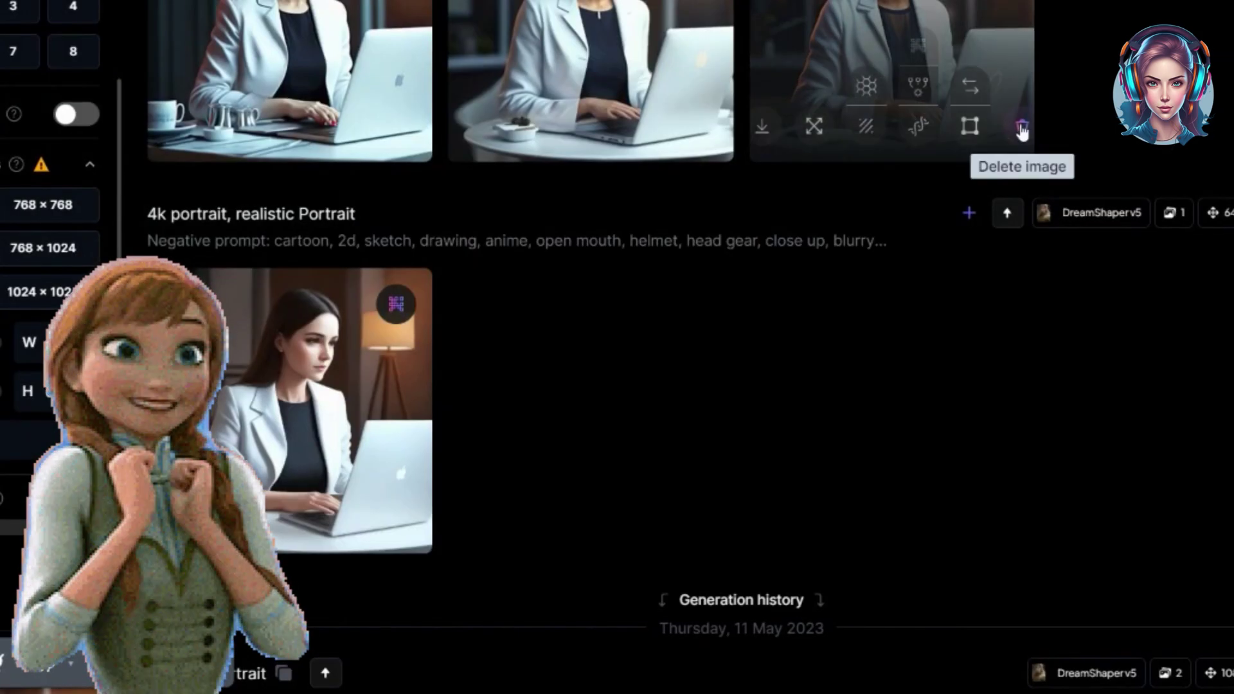
Switch the finetuned model to Anime Girls 1.0 and generate two portraits with the same prompt.
scroll(678, 359, "up", 12)
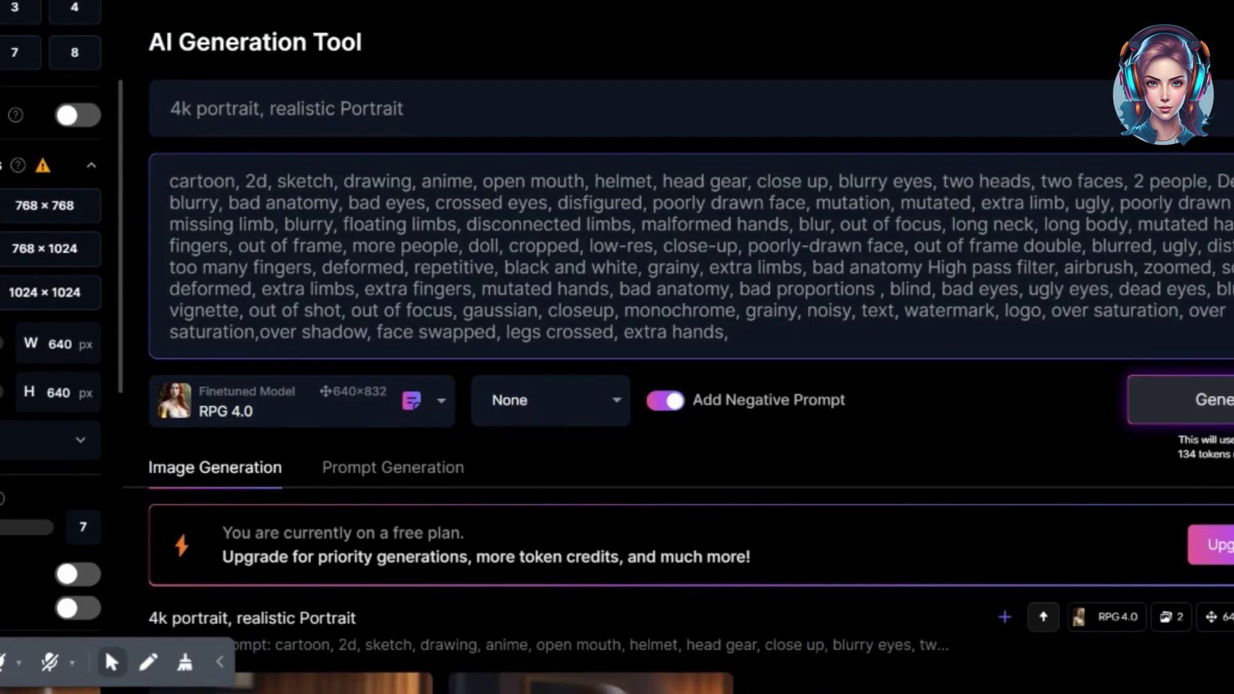
scroll(638, 257, "down", 5)
scroll(638, 82, "up", 2)
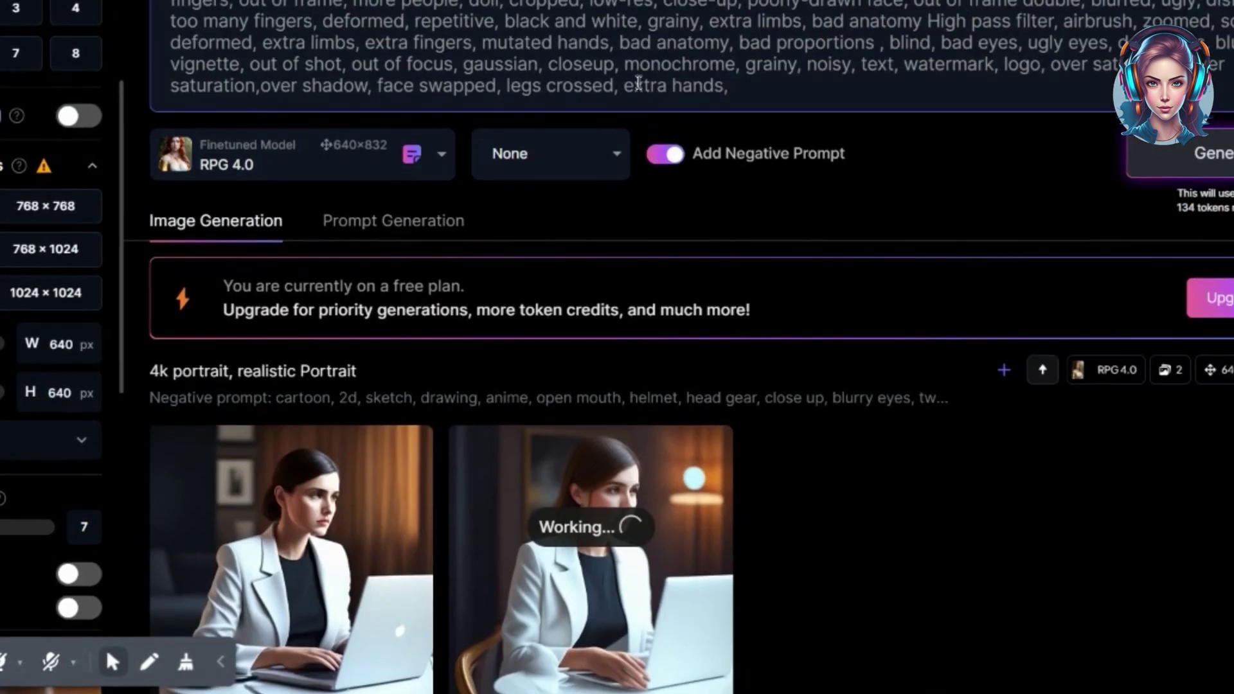
left_click(324, 160)
left_click(248, 242)
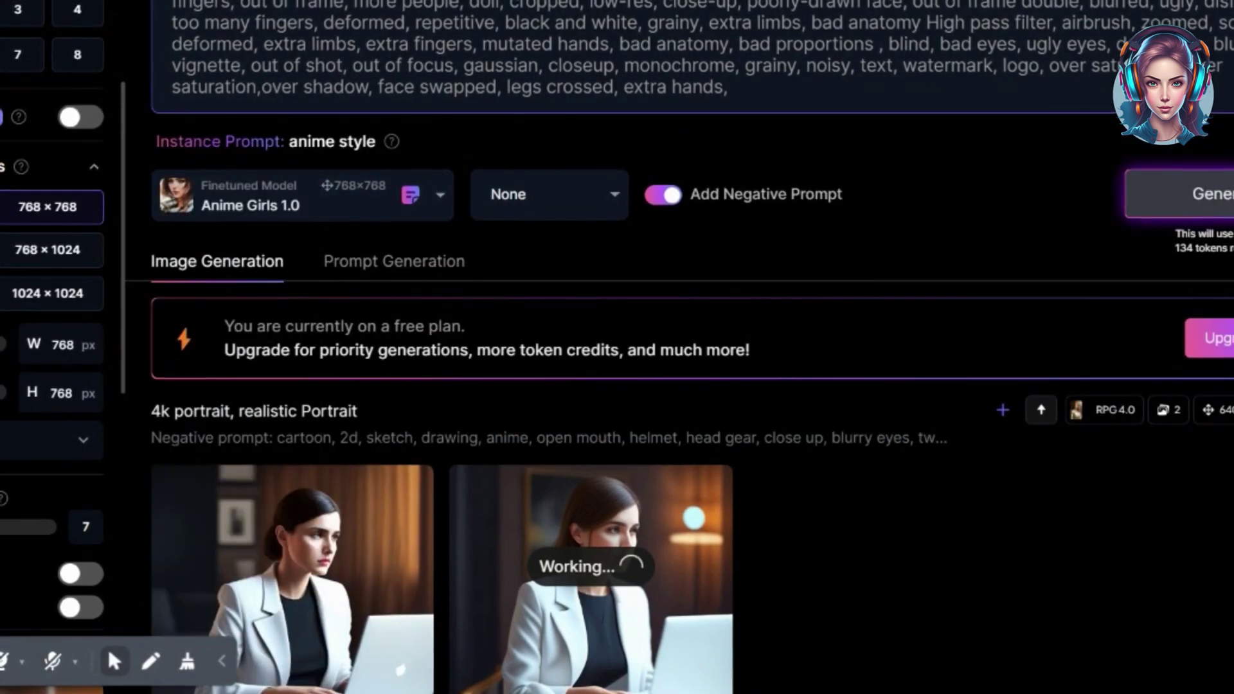
left_click(1214, 194)
View the Anime Girls 1.0 portraits enlarged and close the preview.
scroll(693, 385, "down", 2)
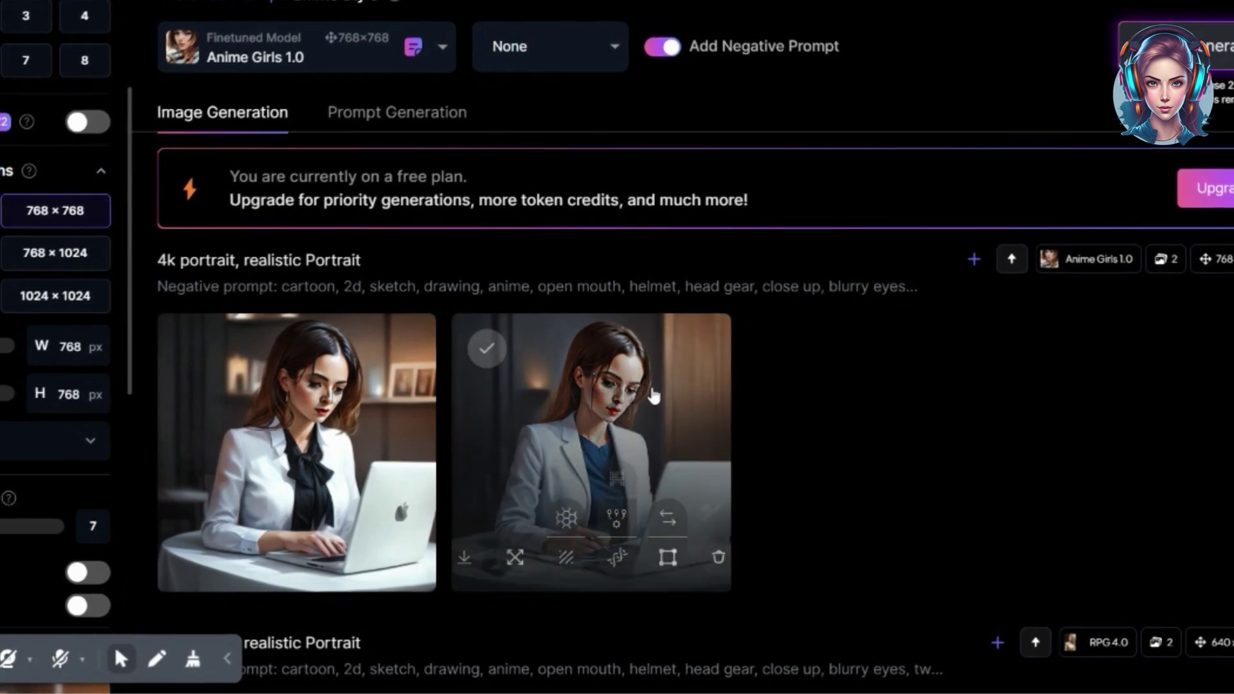
left_click(283, 341)
left_click(947, 347)
left_click(1142, 215)
Switch the finetuned model to Leonardo Diffusion and generate two 1024 × 1024 portraits.
scroll(694, 386, "up", 5)
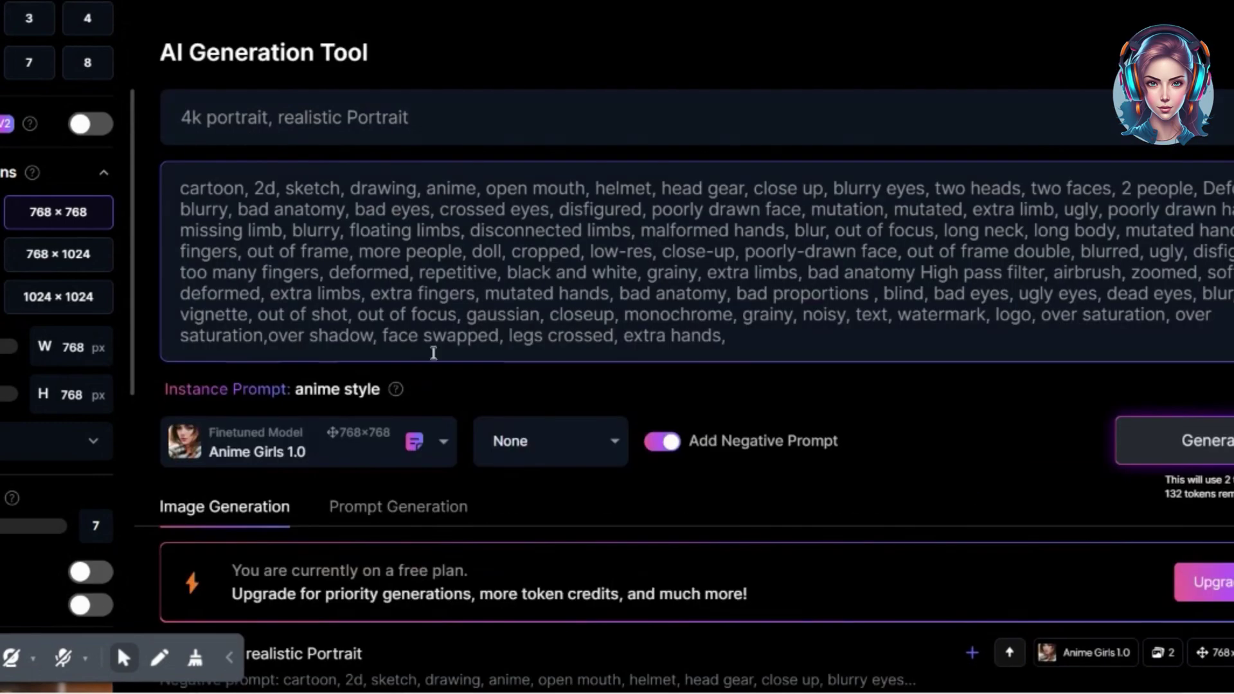
left_click(289, 443)
scroll(454, 501, "down", 3)
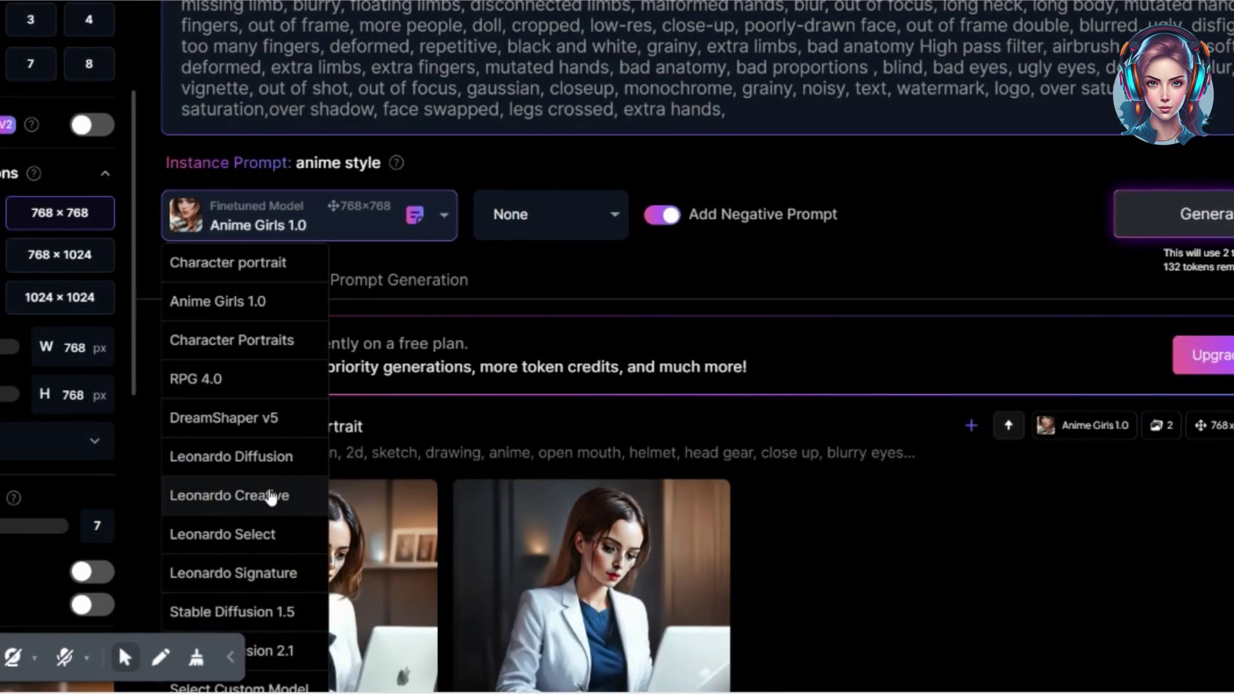
left_click(231, 456)
left_click(1225, 177)
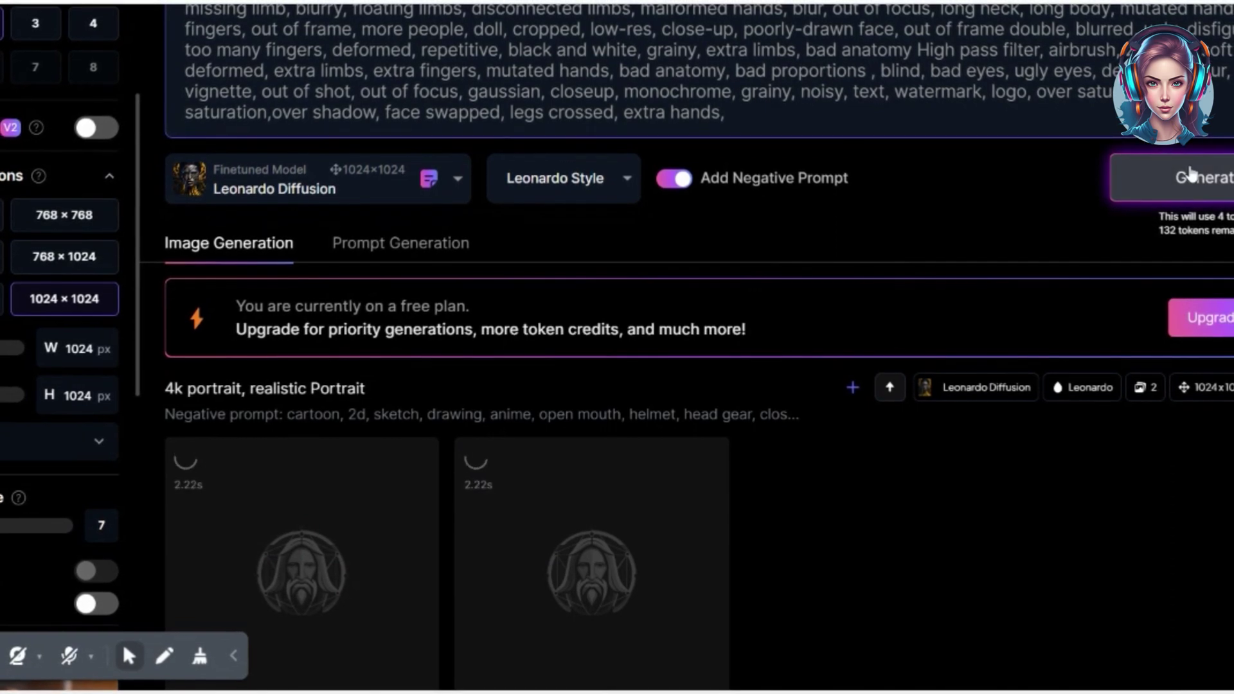
Examine the newly generated Leonardo Diffusion portraits alongside the Anime Girls 1.0 ones.
left_click(129, 656)
left_click(103, 606)
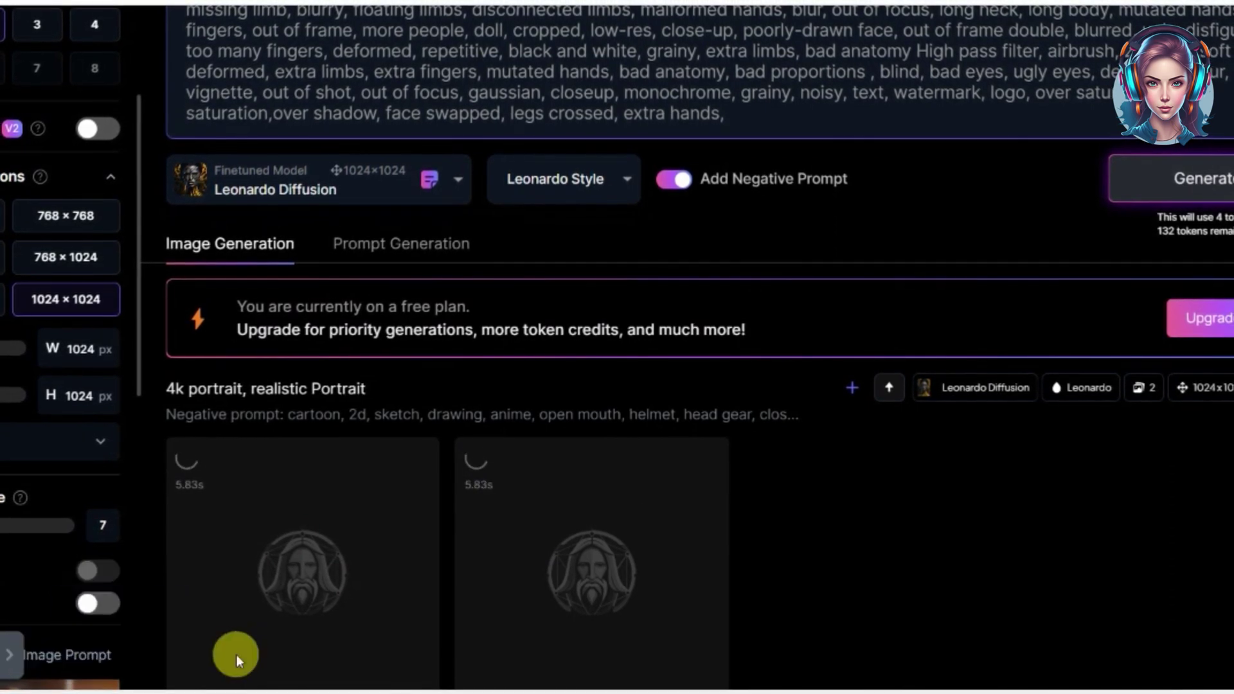
scroll(775, 514, "down", 8)
scroll(775, 513, "down", 4)
scroll(775, 513, "up", 8)
scroll(775, 513, "down", 2)
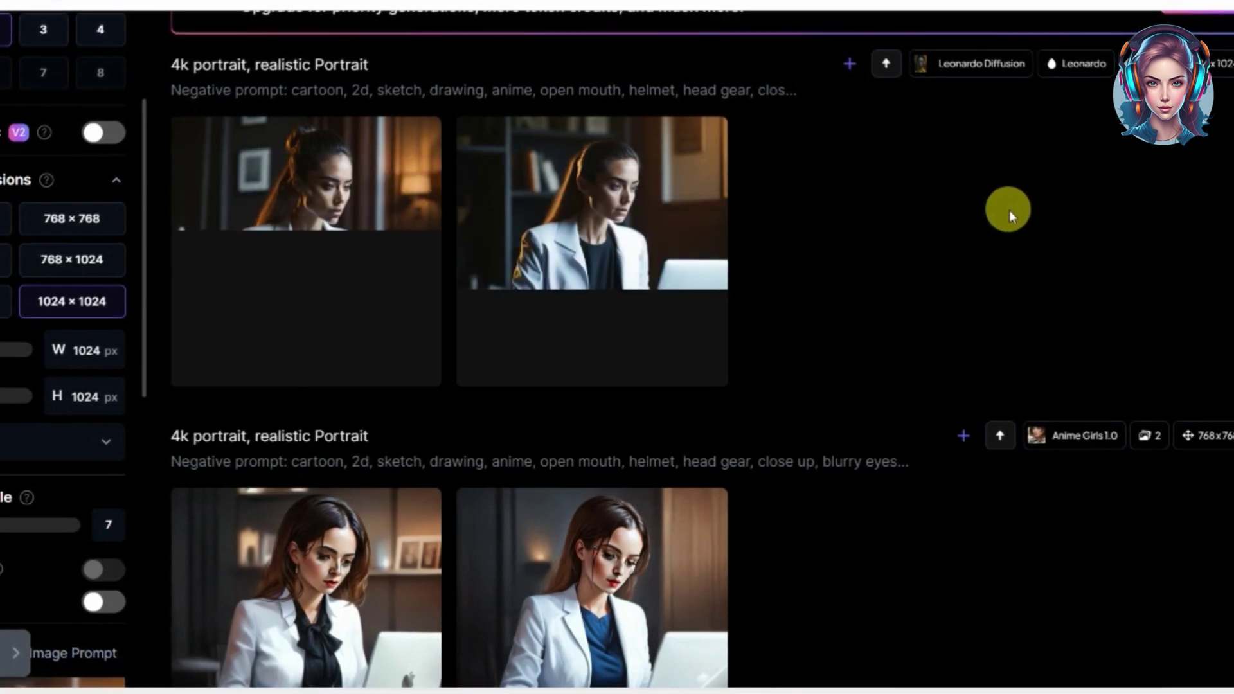
scroll(64, 360, "down", 8)
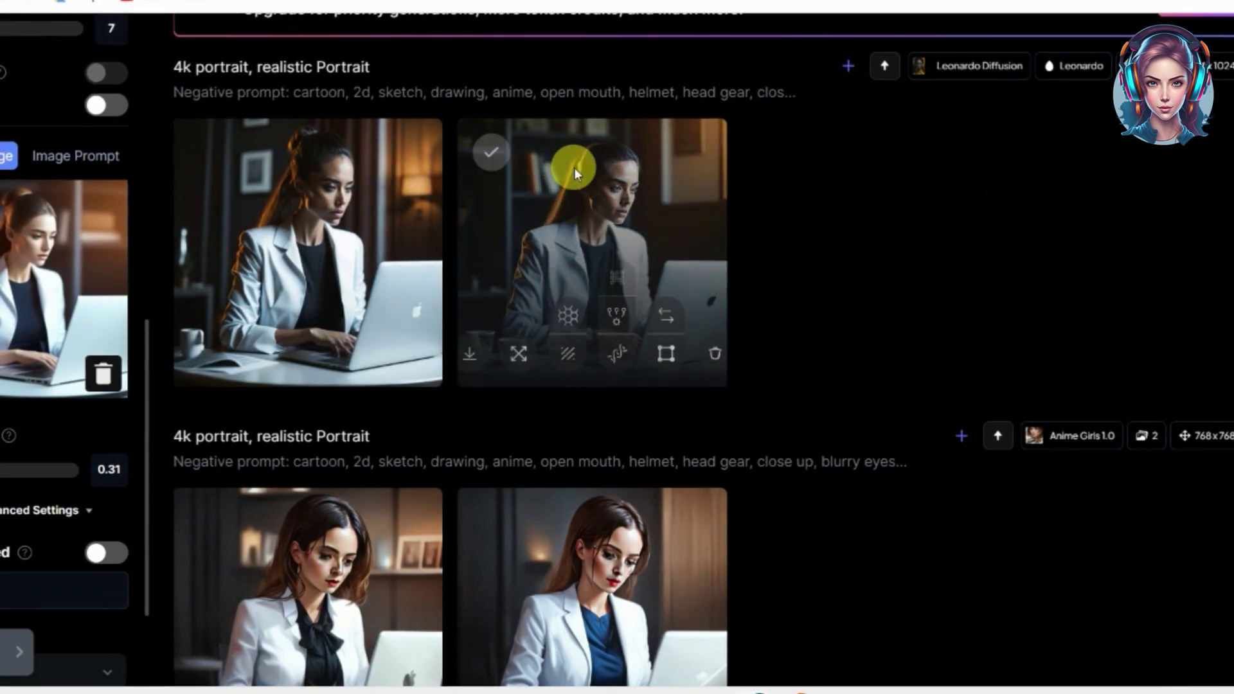
View the two Leonardo Diffusion portraits enlarged and close the preview.
left_click(573, 167)
left_click(295, 346)
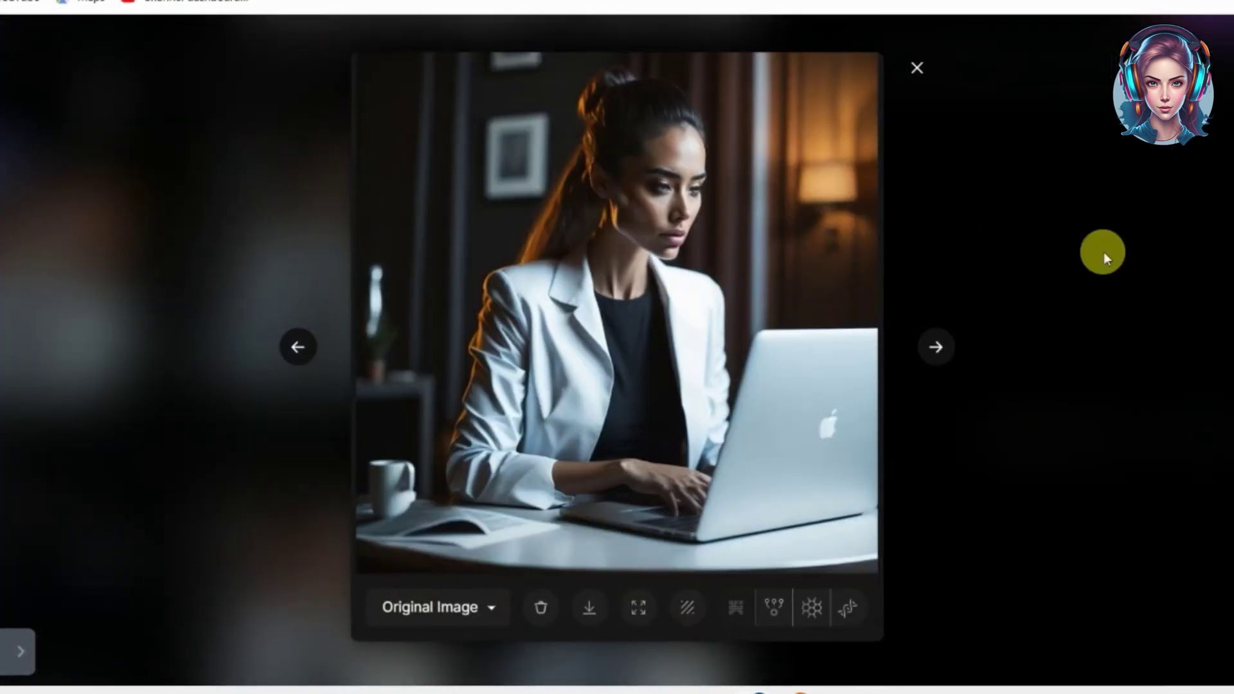
left_click(1103, 252)
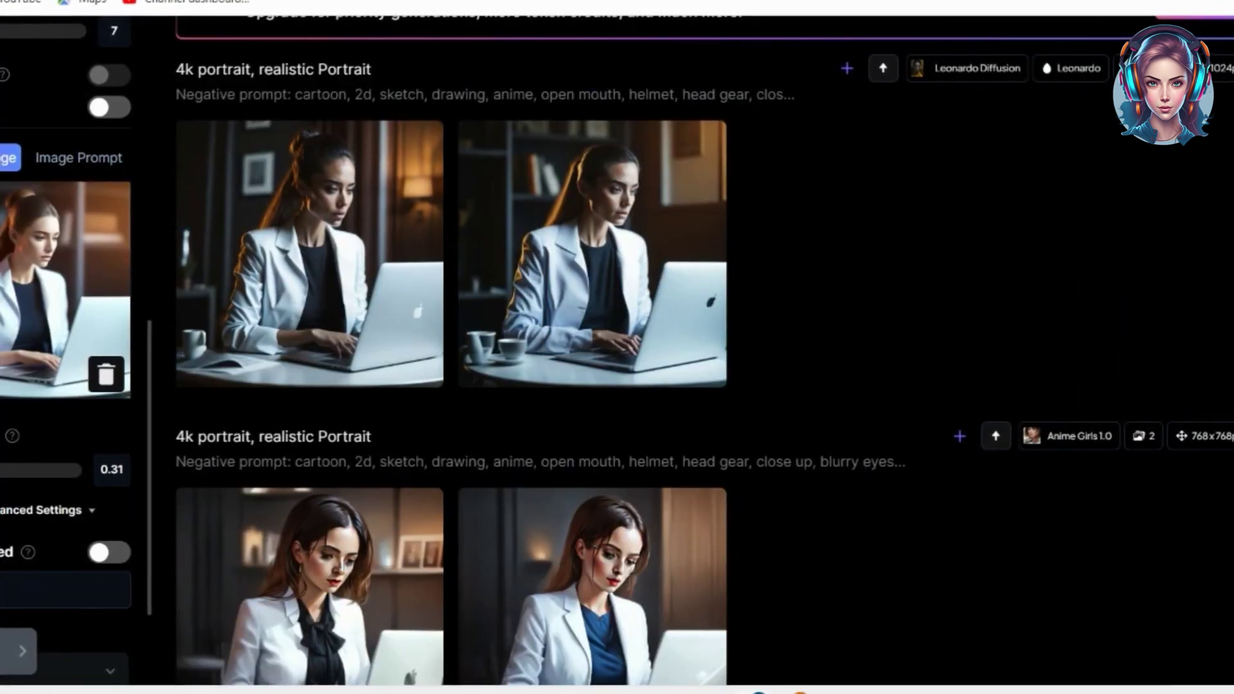
Open the second RPG 4.0 portrait enlarged and switch it to the HD Crisp Upscaled Image version.
scroll(617, 373, "down", 9)
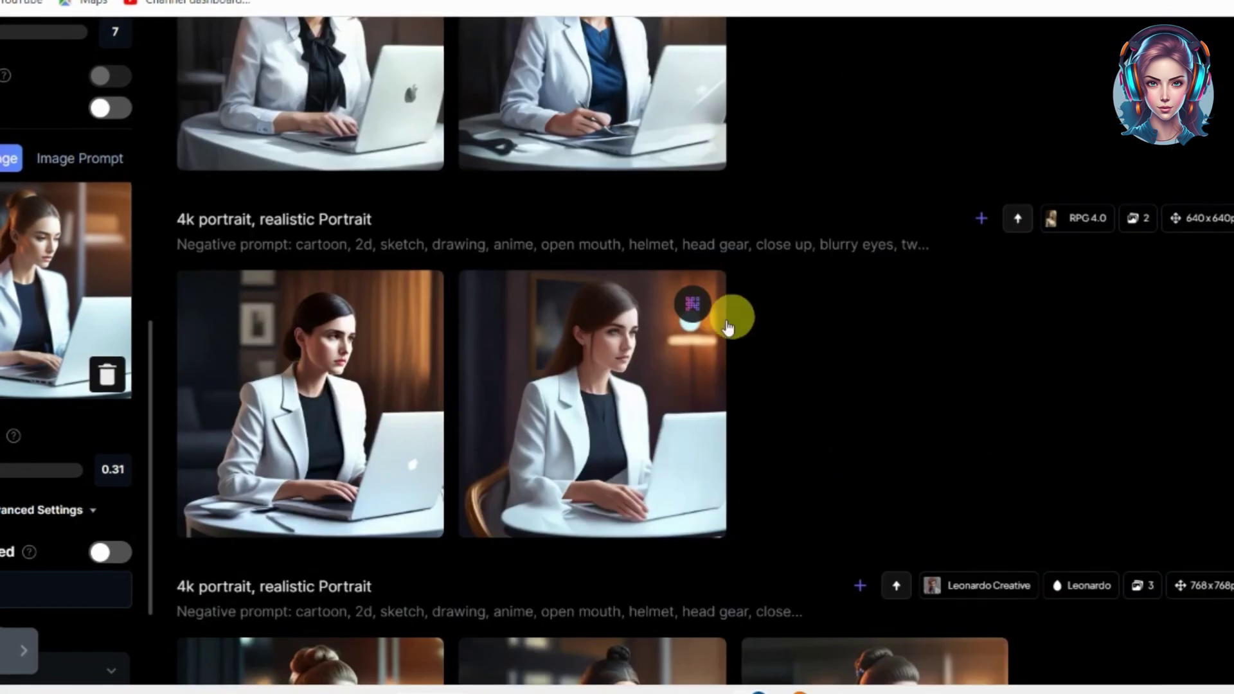
left_click(592, 318)
left_click(418, 614)
left_click(406, 630)
left_click(433, 619)
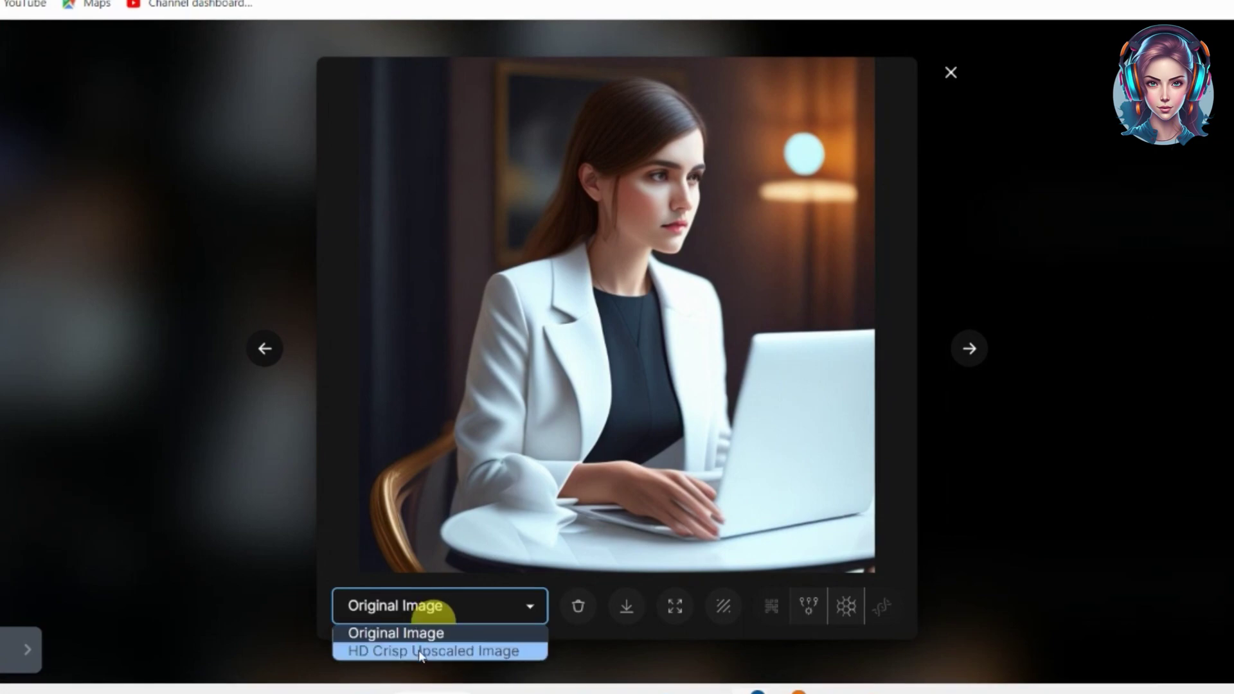
left_click(417, 650)
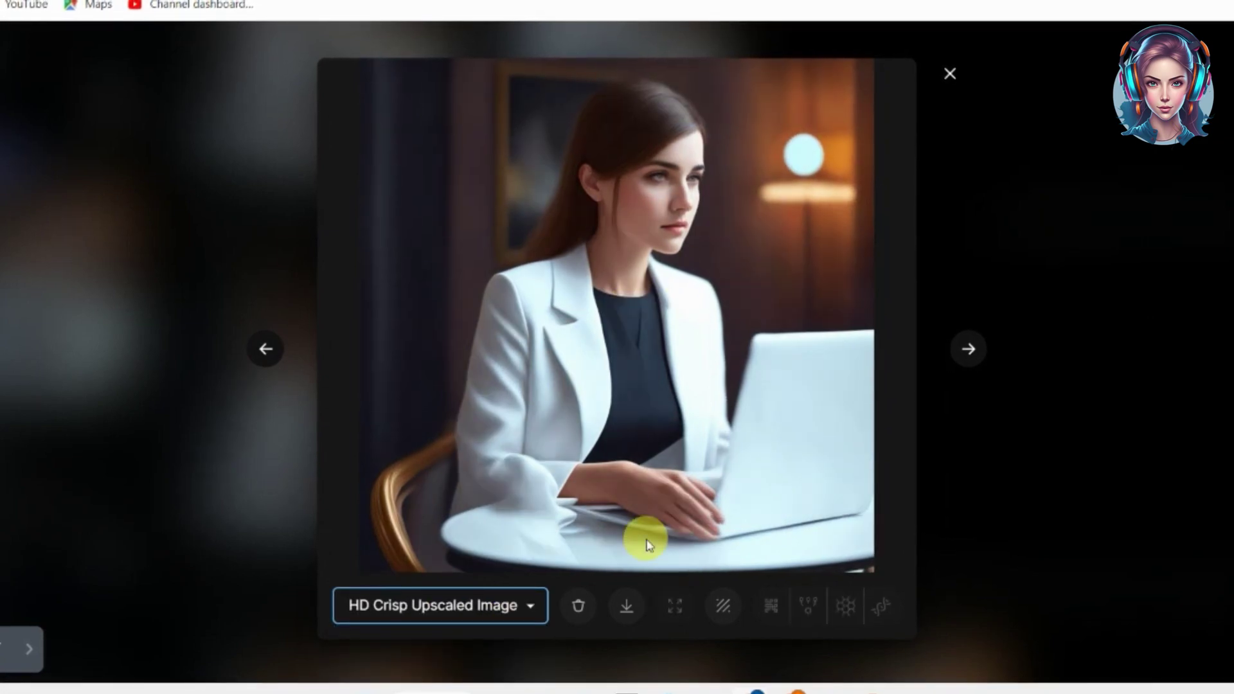
Open the upscaled RPG 4.0 portrait at full size, inspect the face, and save it as a JPEG image in Downloads.
left_click(629, 608)
left_click(660, 237)
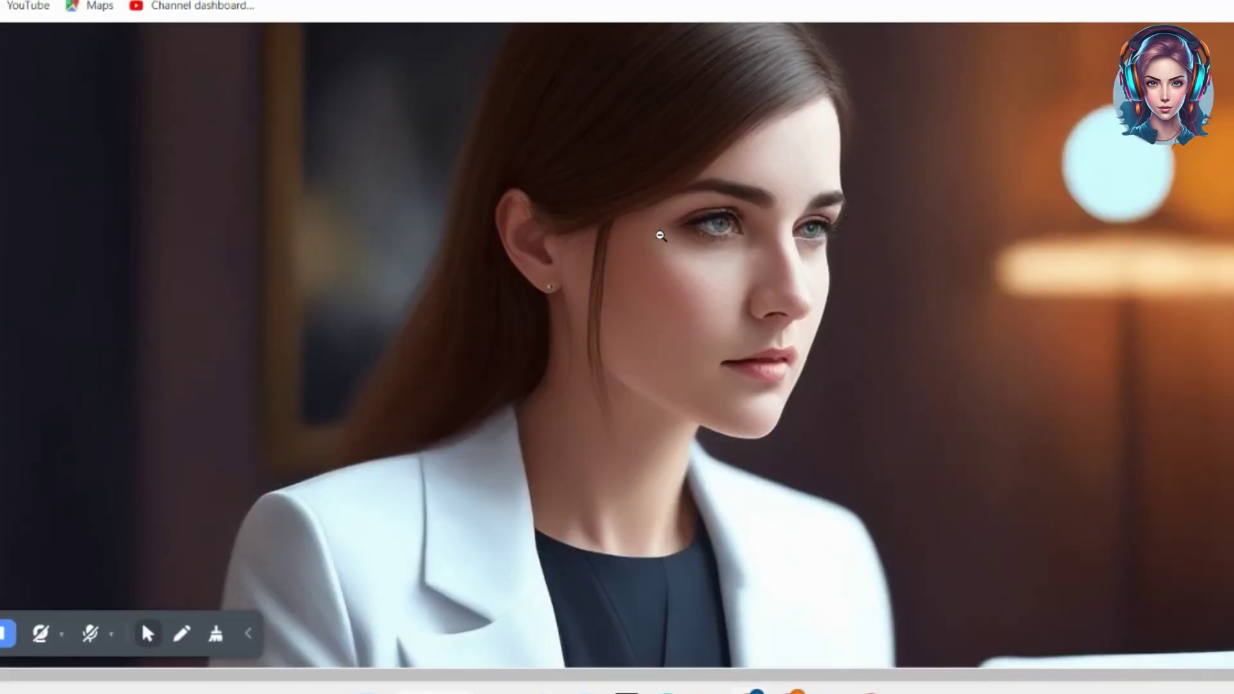
left_click(660, 236)
right_click(657, 233)
left_click(707, 294)
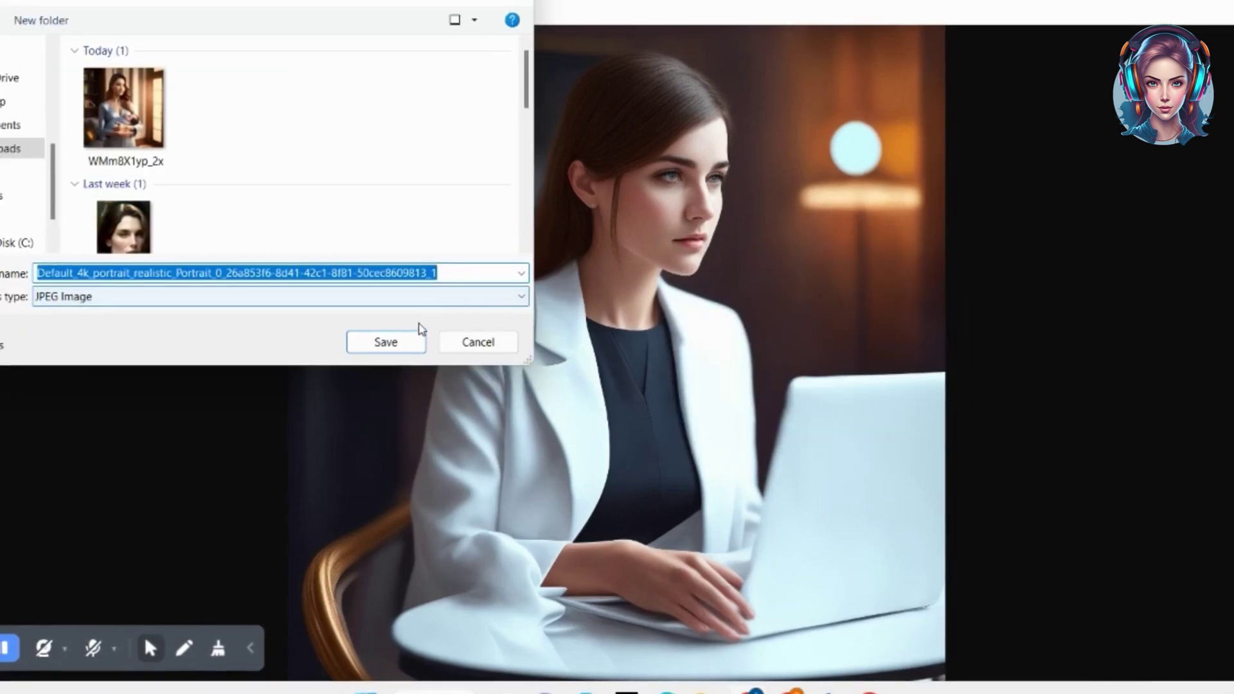
left_click(385, 342)
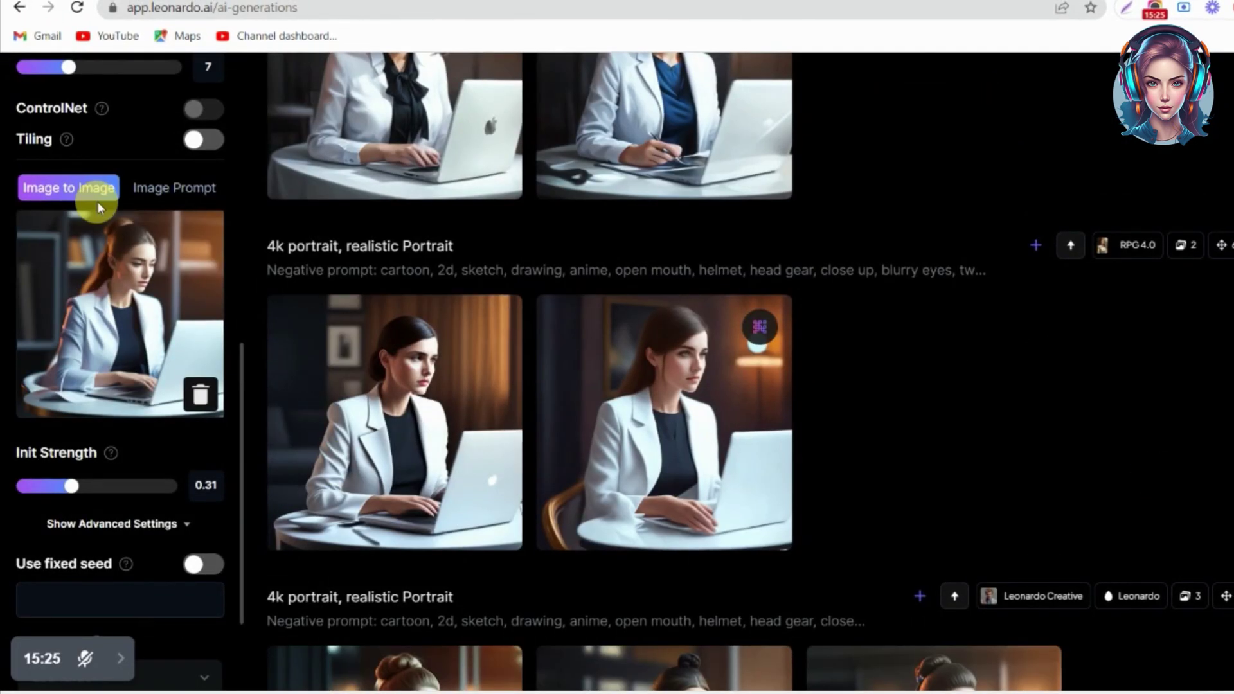
Replace the Image to Image input with the picture WMm8X1yp_2x from Downloads.
left_click(198, 393)
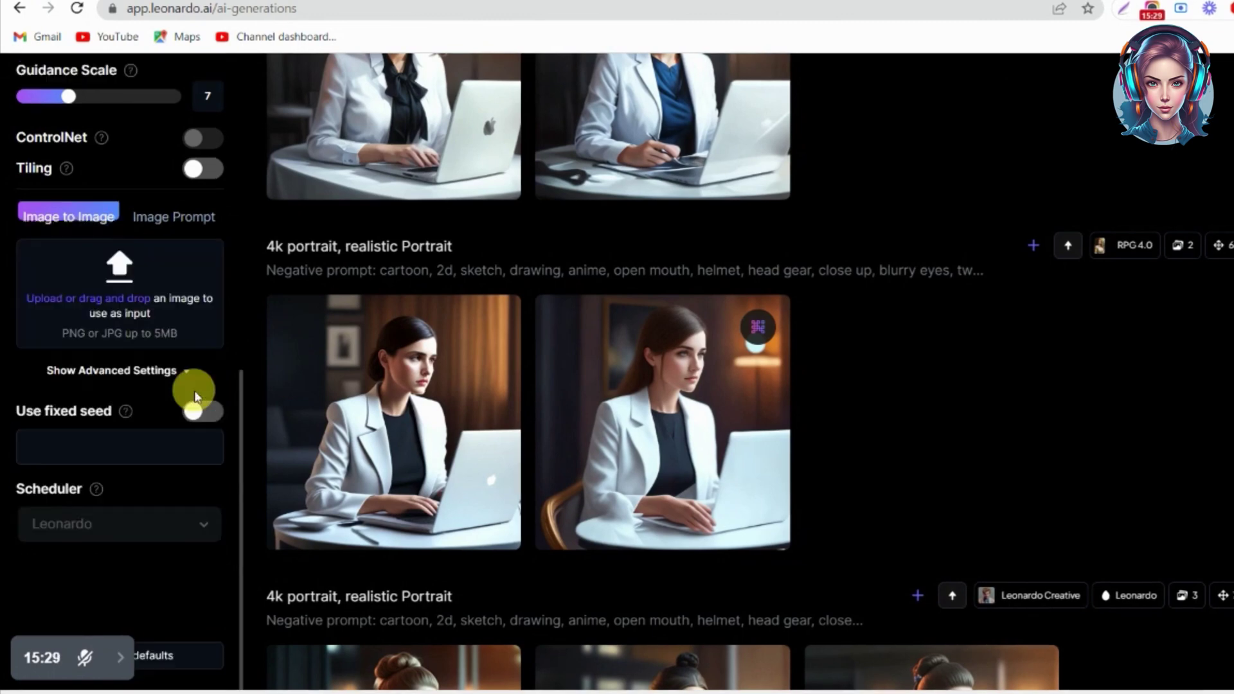
left_click(128, 304)
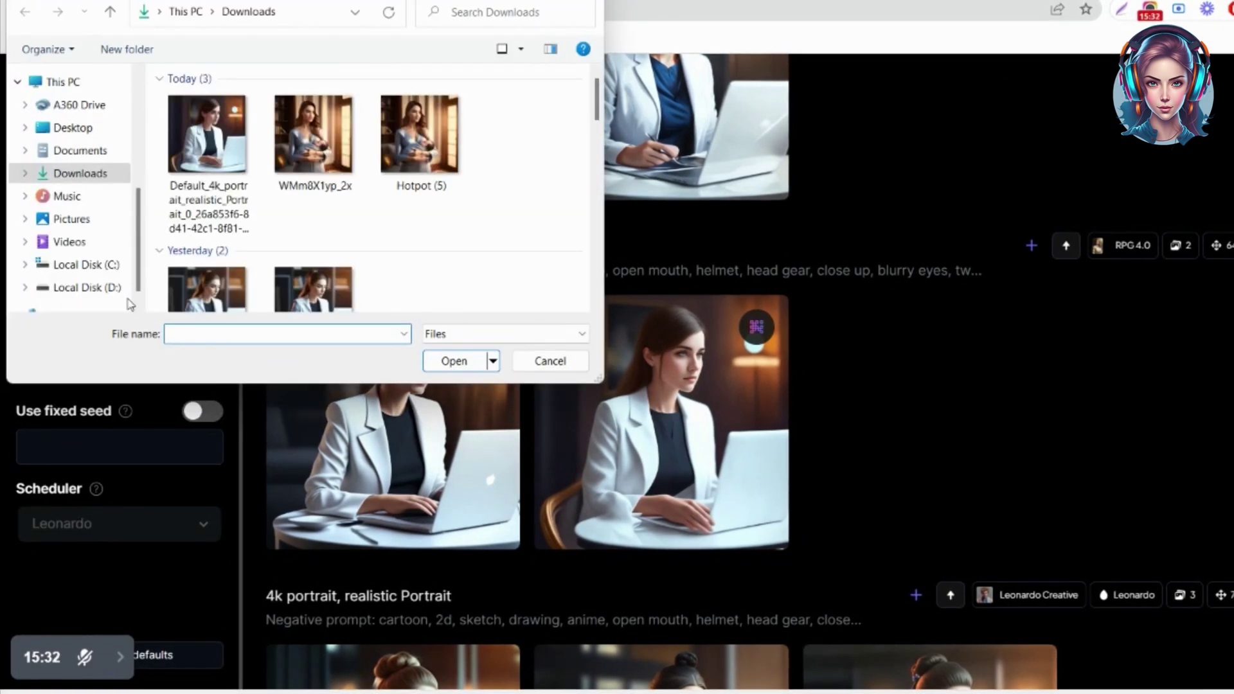
double_click(325, 143)
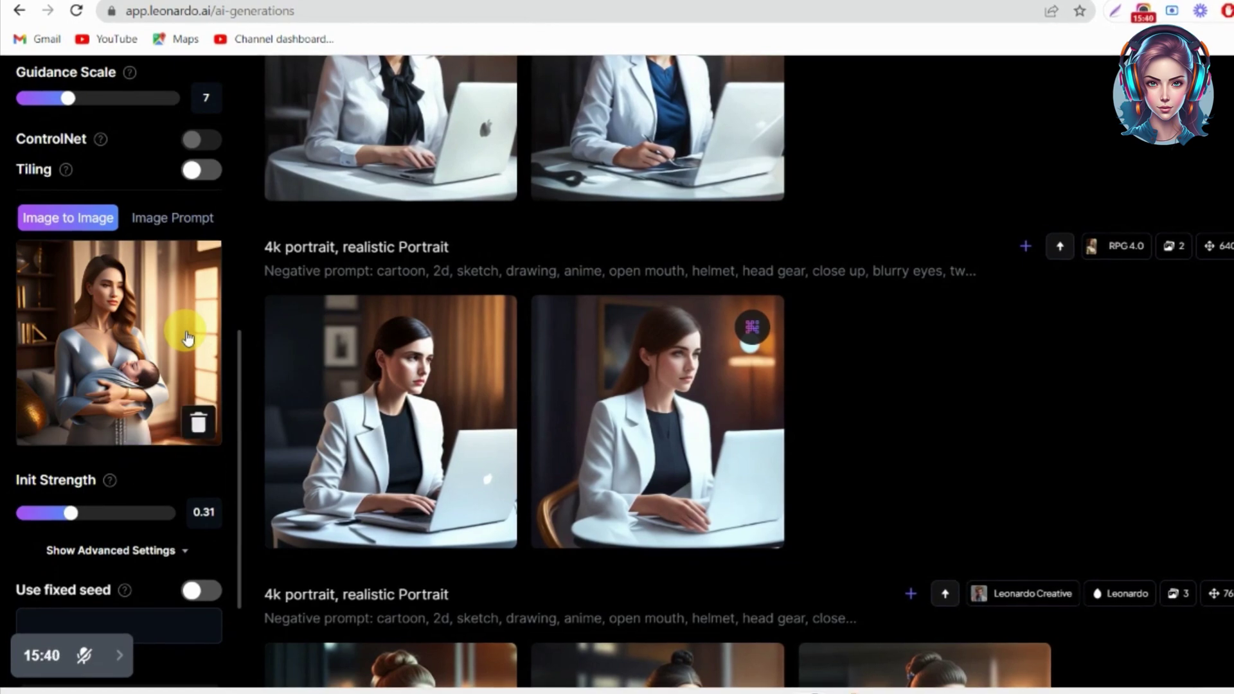
Switch the finetuned model to DreamShaper v5 and generate two portraits from the new input image.
scroll(748, 340, "up", 7)
scroll(749, 340, "up", 8)
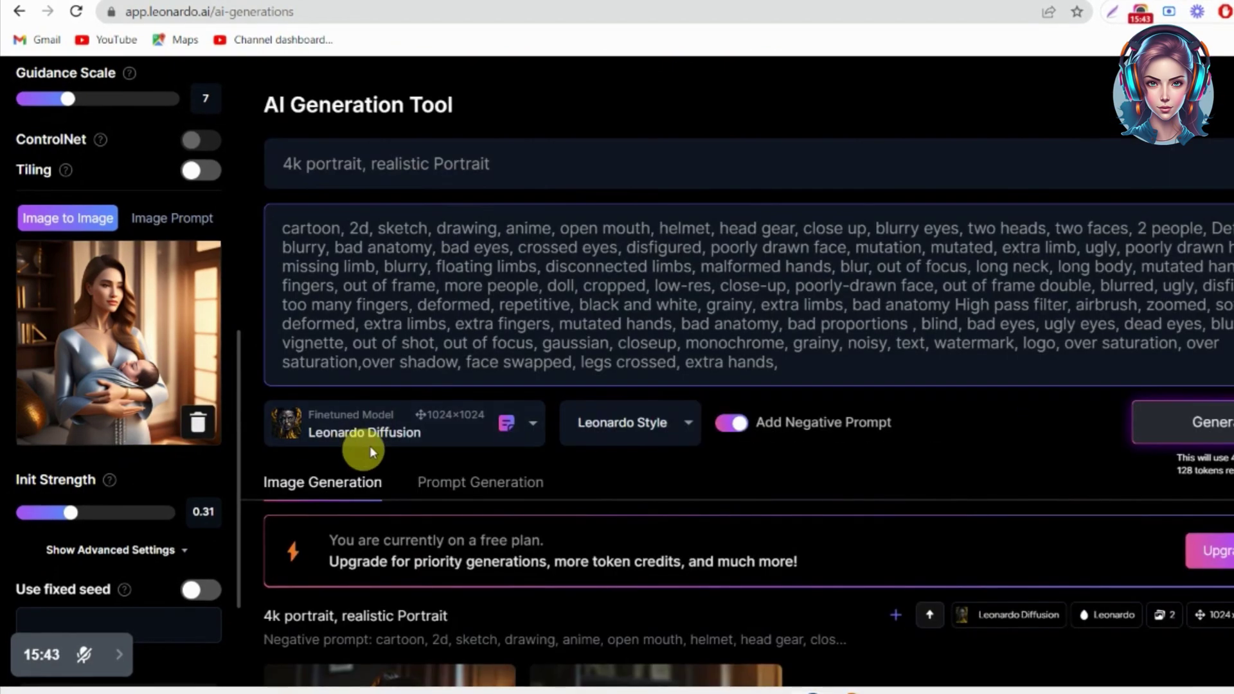
left_click(361, 450)
left_click(326, 437)
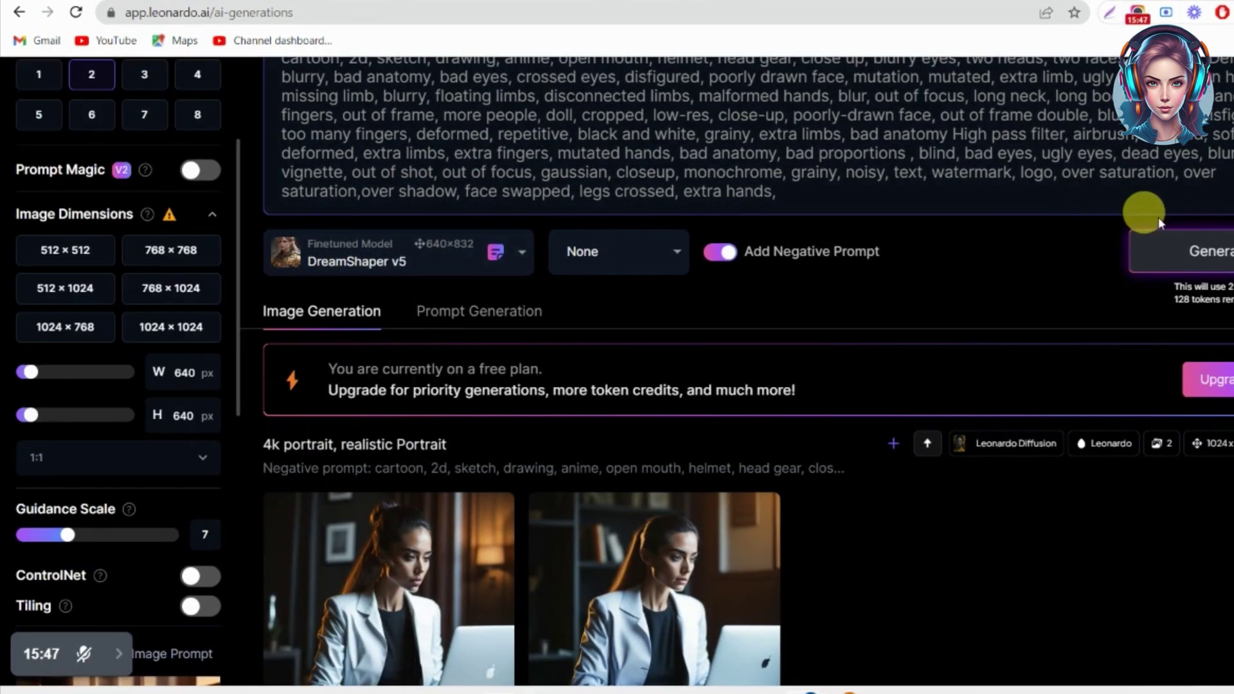
left_click(1163, 251)
scroll(1224, 254, "down", 4)
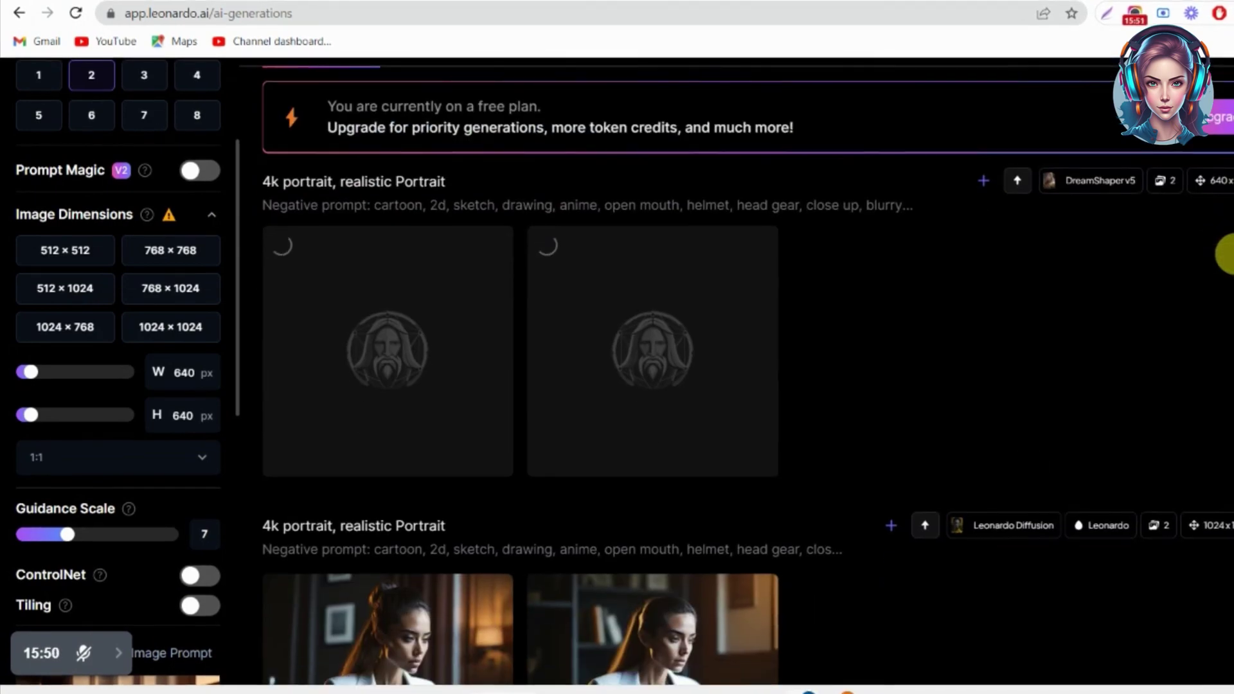
scroll(118, 367, "down", 8)
scroll(118, 366, "up", 2)
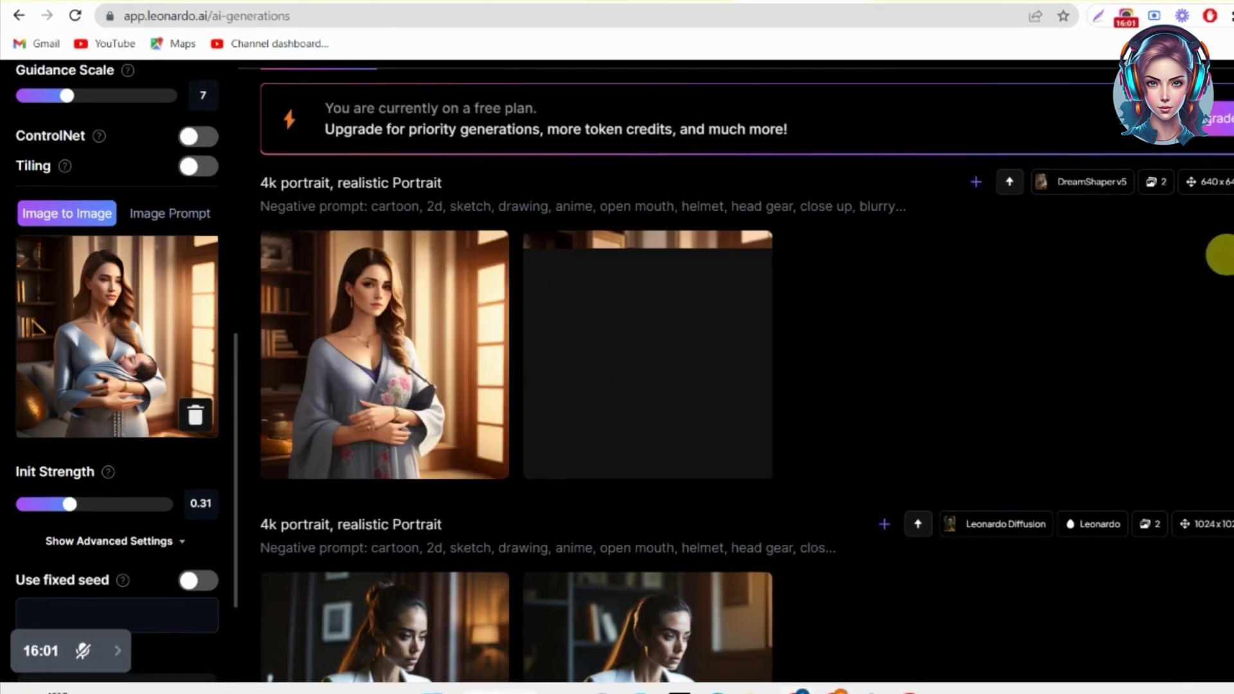
View both DreamShaper v5 portraits enlarged and close the preview.
left_click(377, 253)
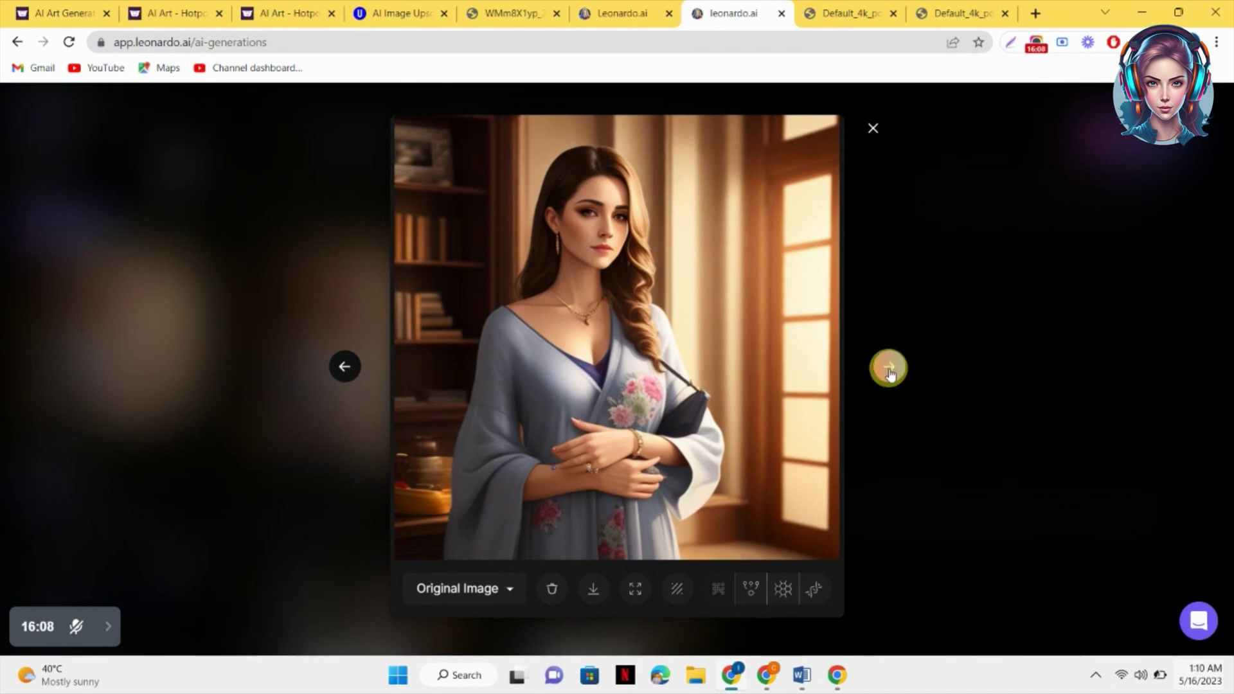
left_click(889, 367)
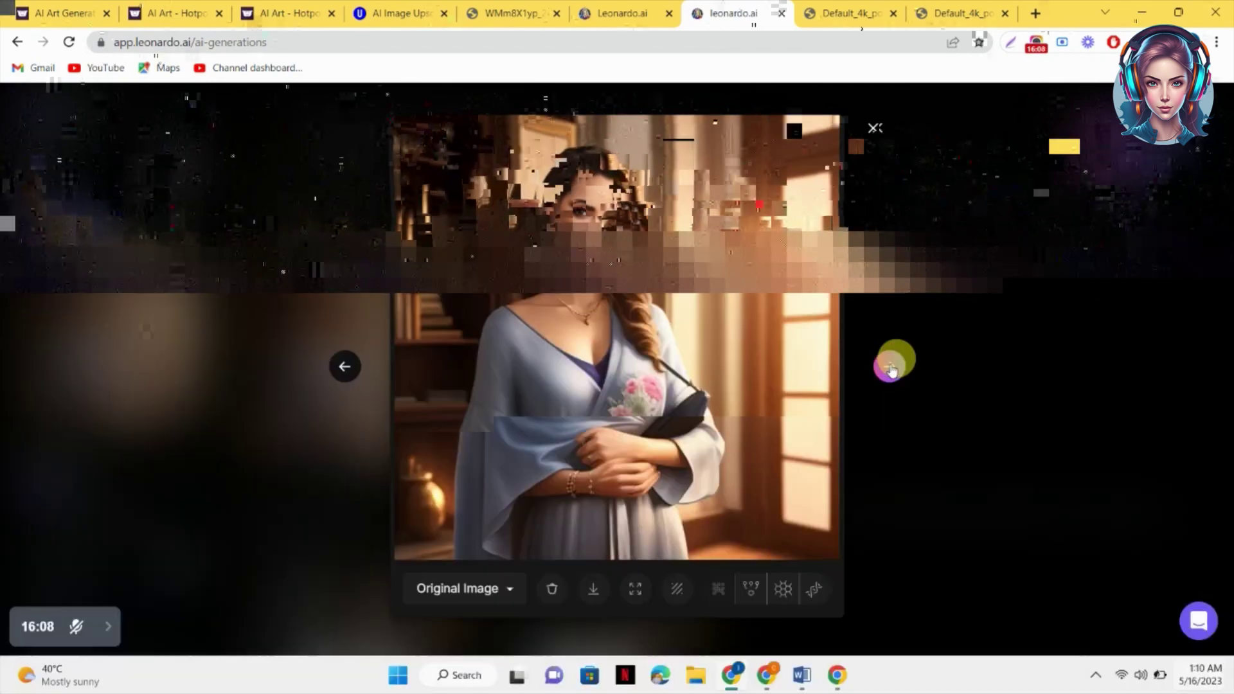
left_click(1008, 441)
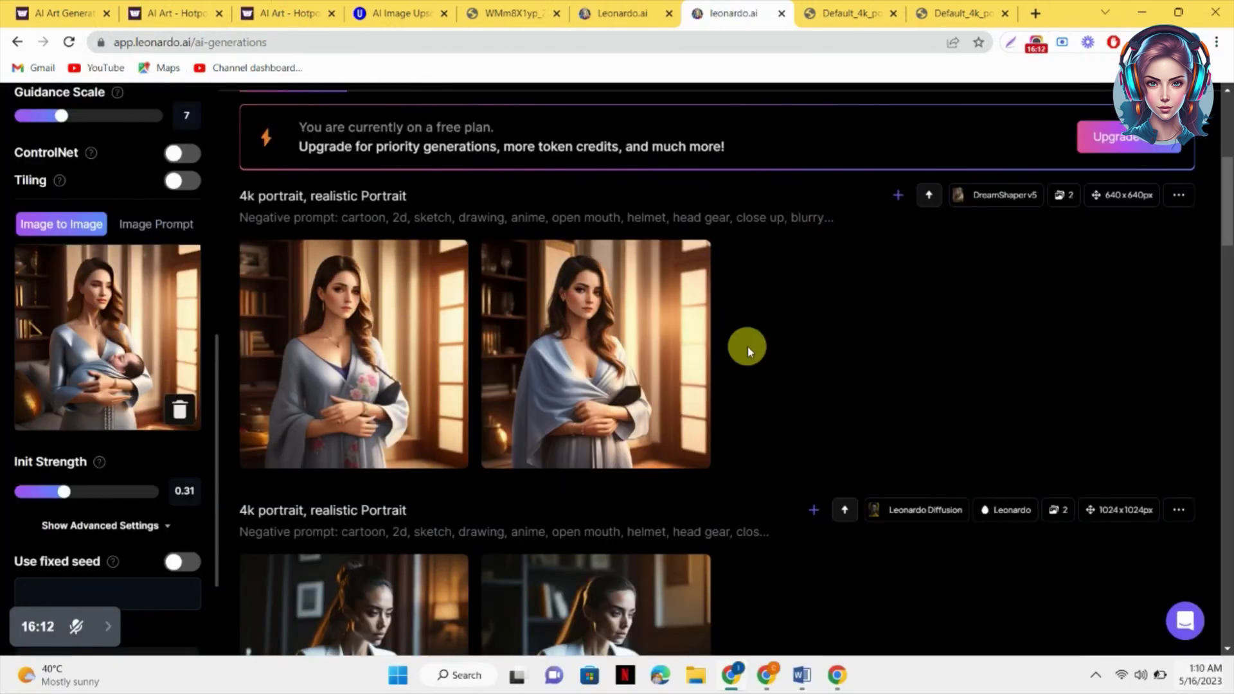
Append ", baby in her arms" to the prompt and generate two new images with DreamShaper v5.
scroll(907, 146, "up", 6)
left_click(707, 174)
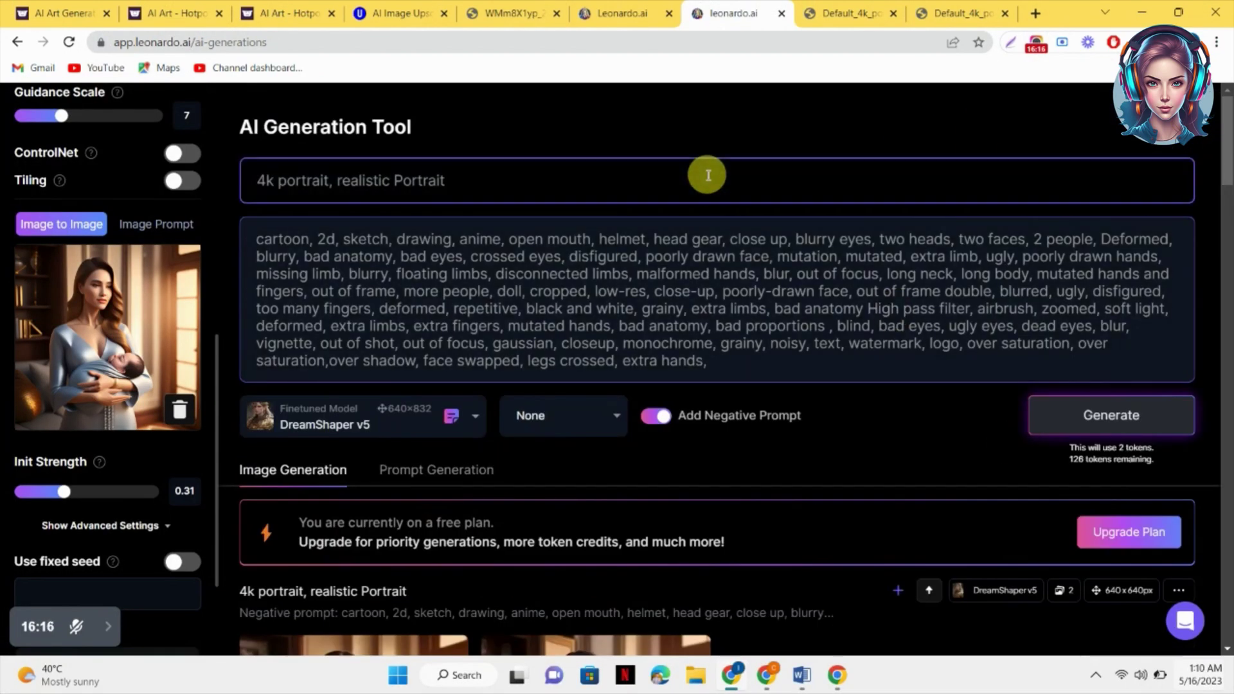
type(", baby in h")
type("er arms")
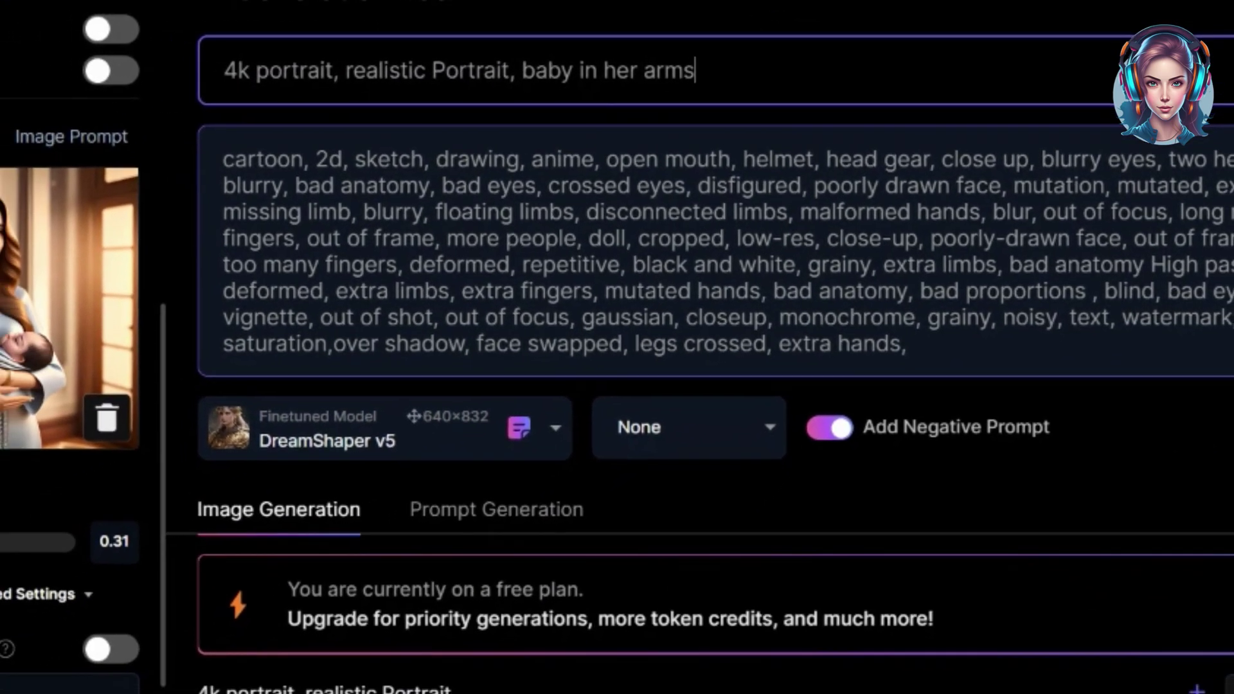
key("Return")
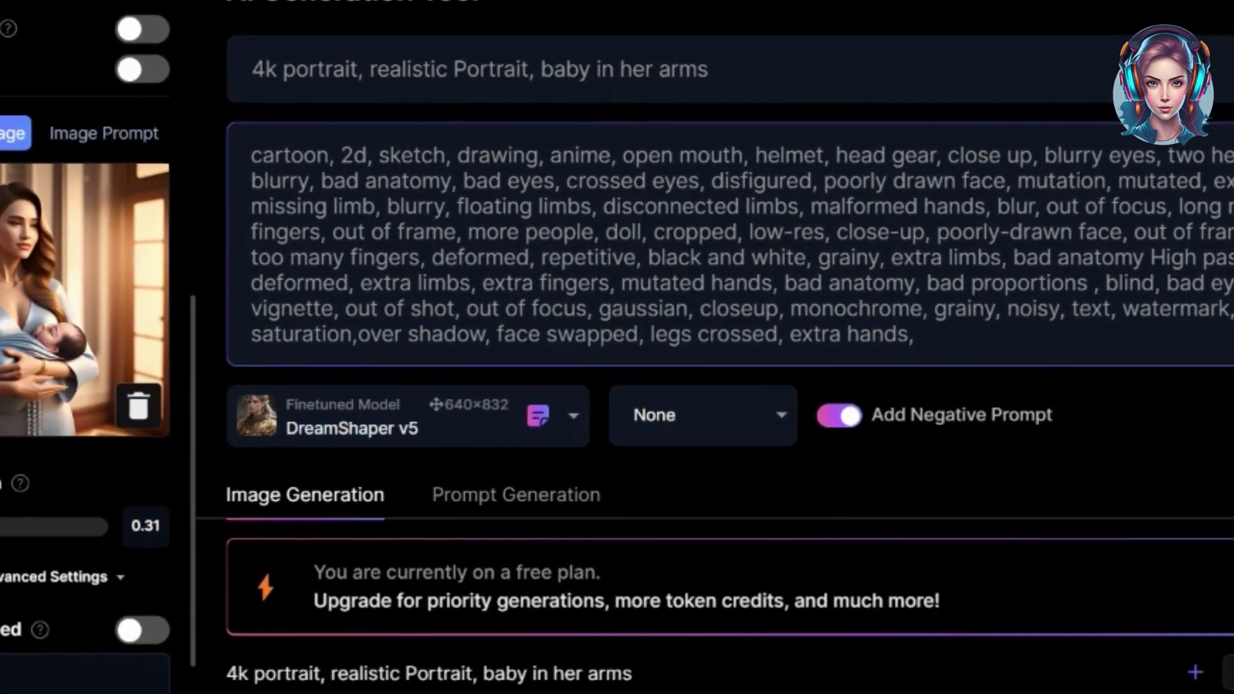
View the two DreamShaper v5 images of the woman holding a baby enlarged and close the preview.
scroll(707, 399, "down", 4)
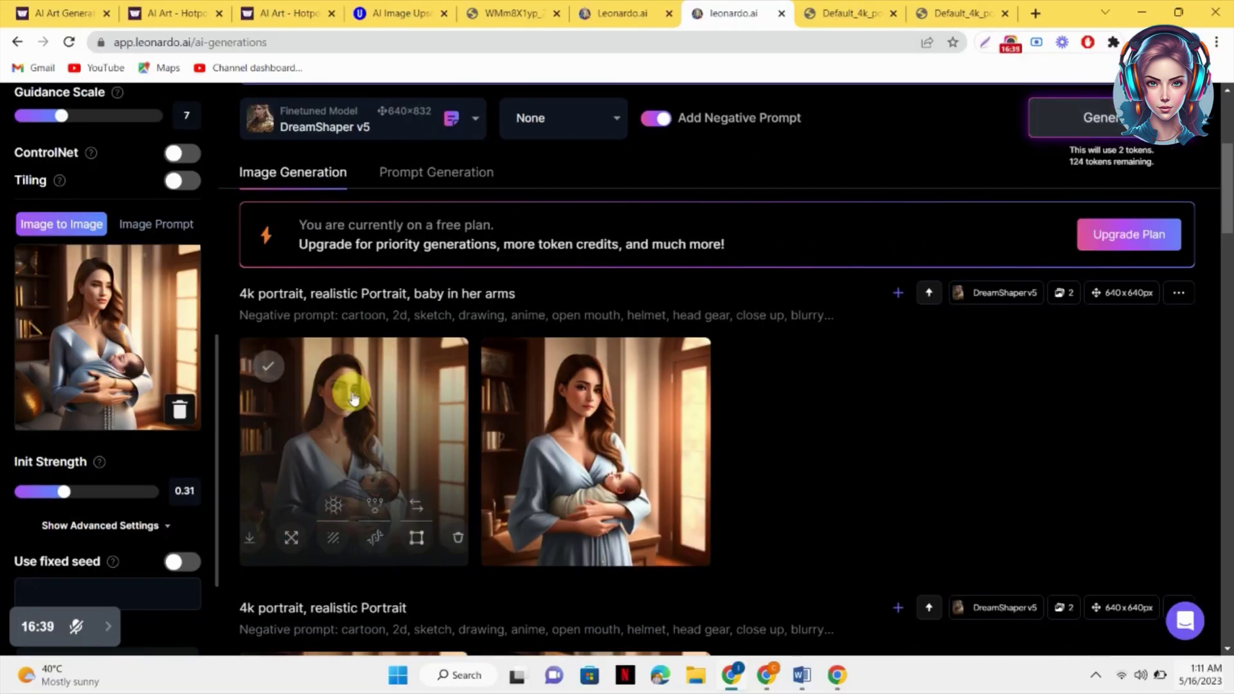
left_click(451, 356)
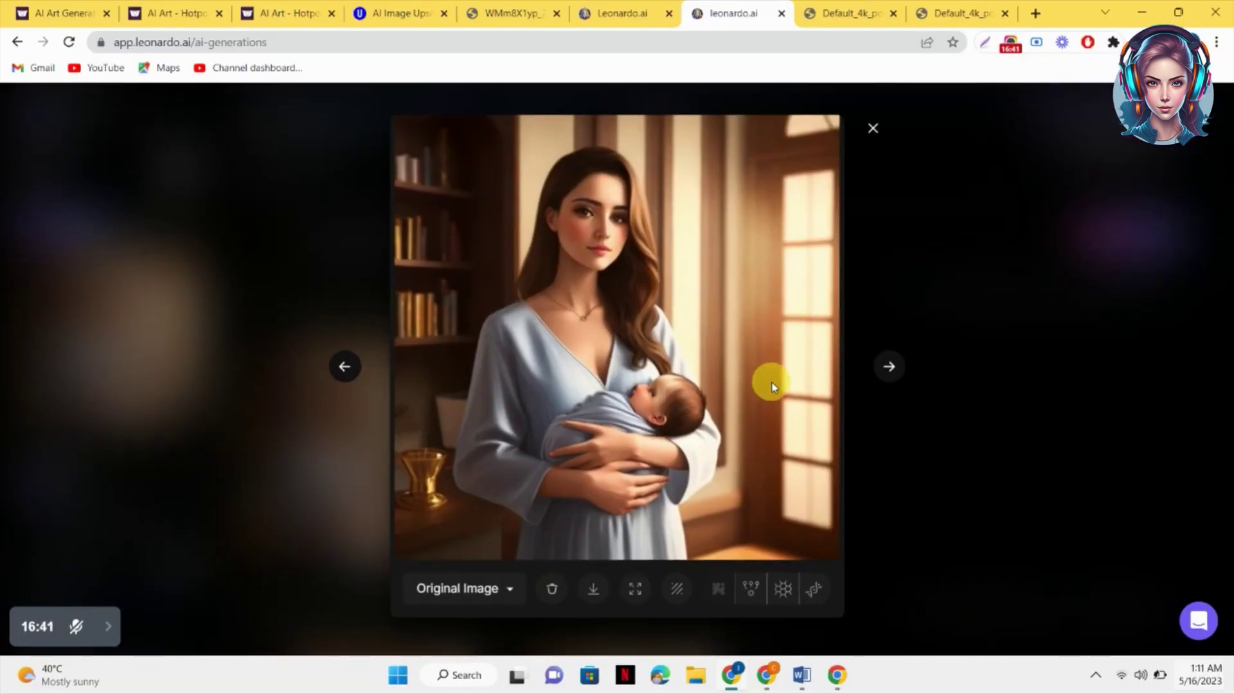
left_click(891, 366)
left_click(987, 335)
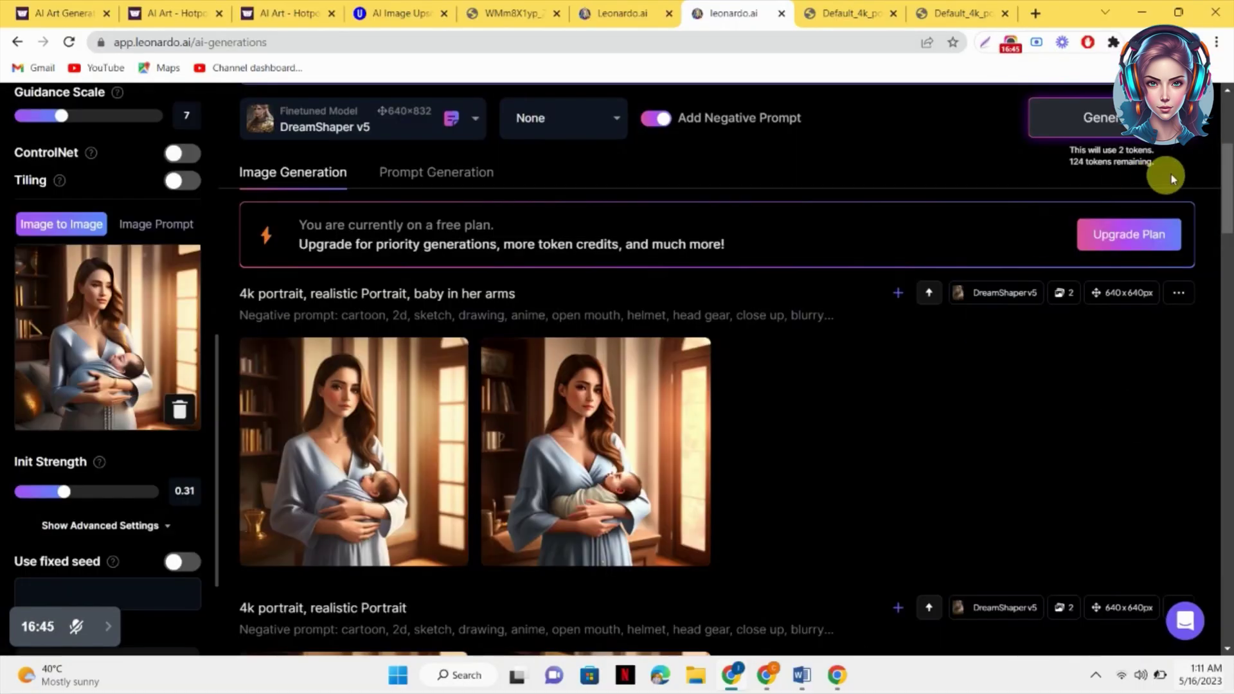
Switch the finetuned model to Leonardo Creative and generate two images with the baby prompt.
left_click(467, 128)
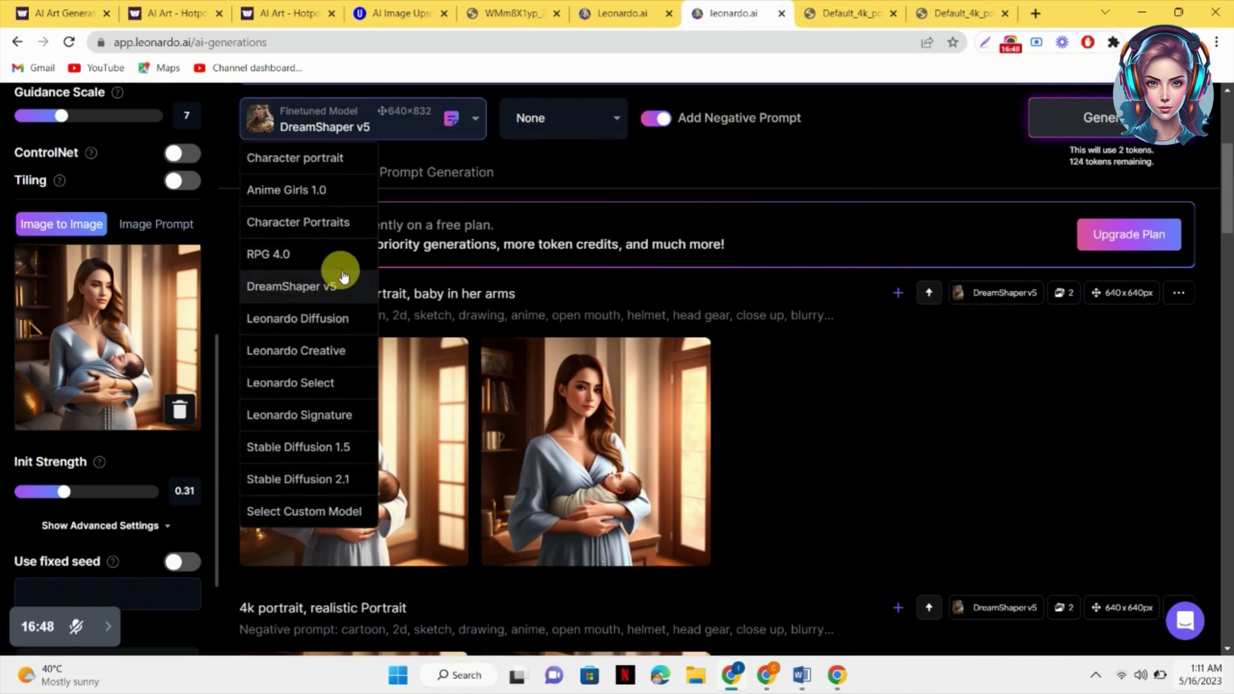
left_click(325, 355)
left_click(1103, 123)
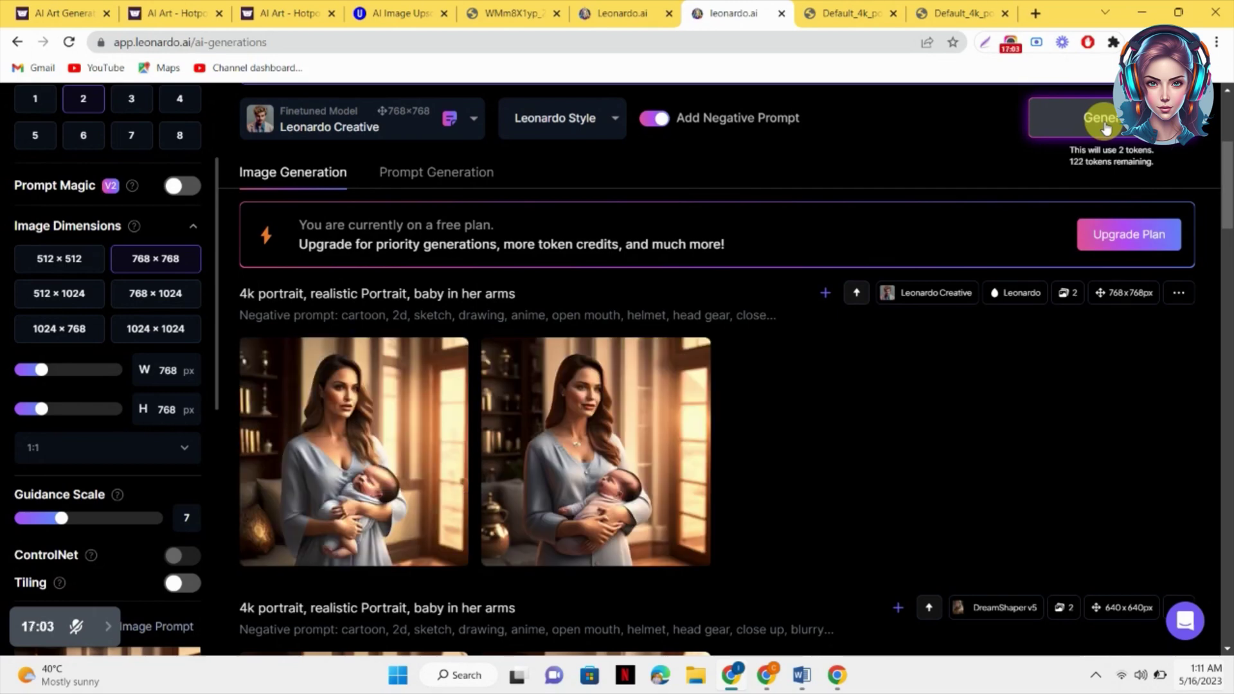
Compare the two Leonardo Creative images of the woman and baby enlarged and close the preview.
left_click(622, 383)
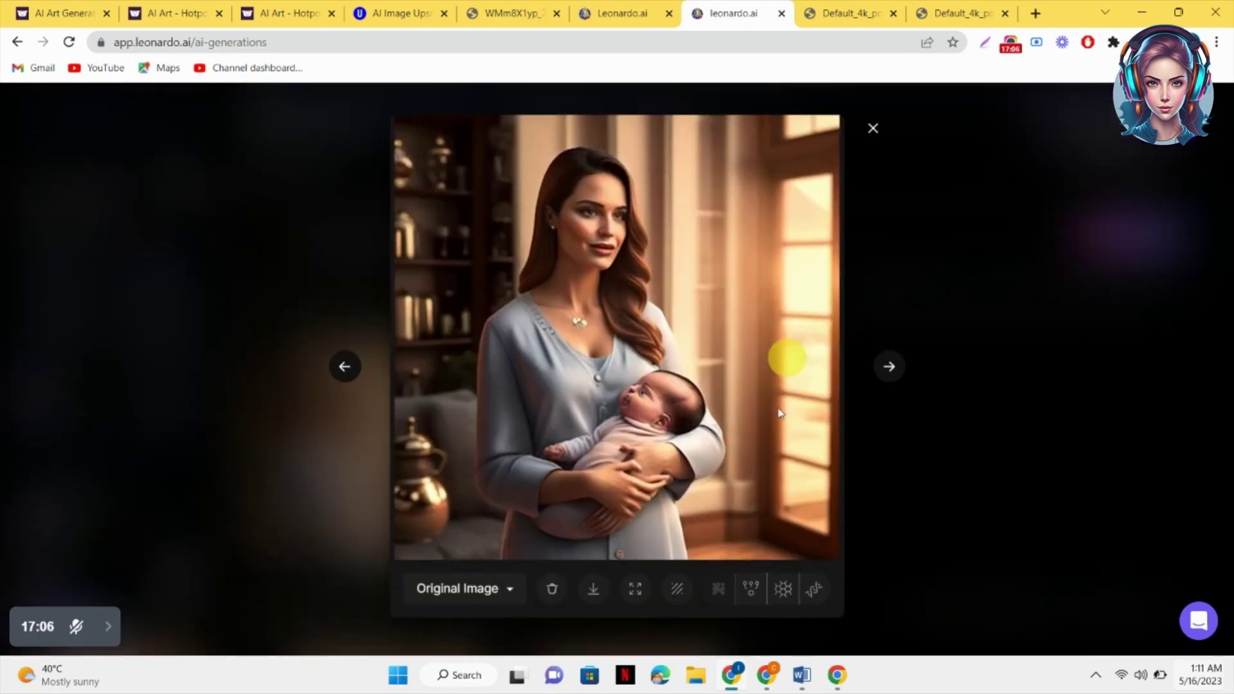
left_click(897, 334)
left_click(344, 371)
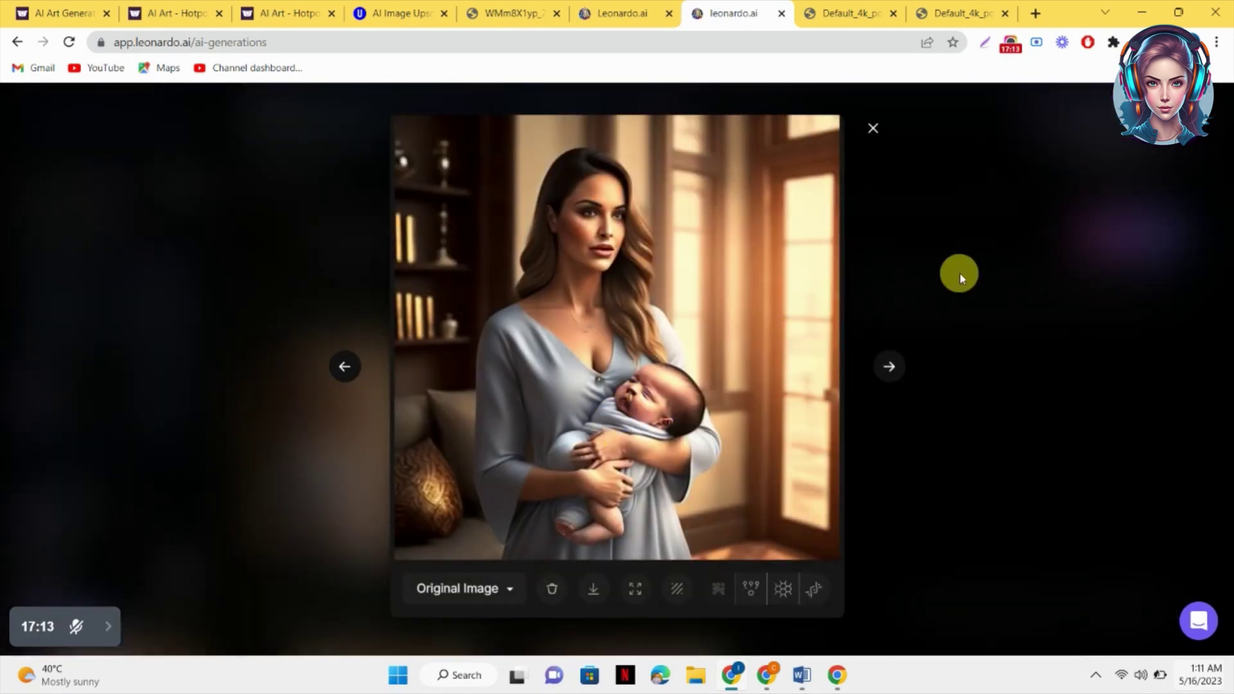
left_click(961, 277)
Raise the Init Strength of the input image to 0.75.
scroll(716, 386, "up", 5)
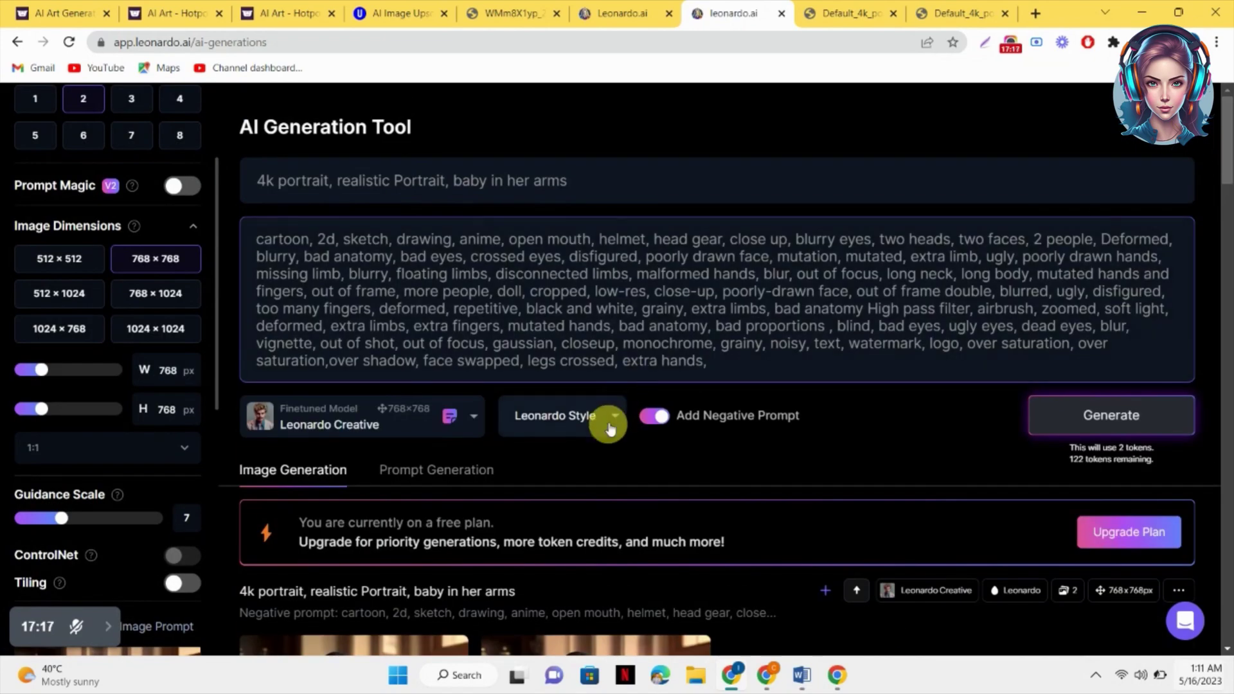
left_click(716, 188)
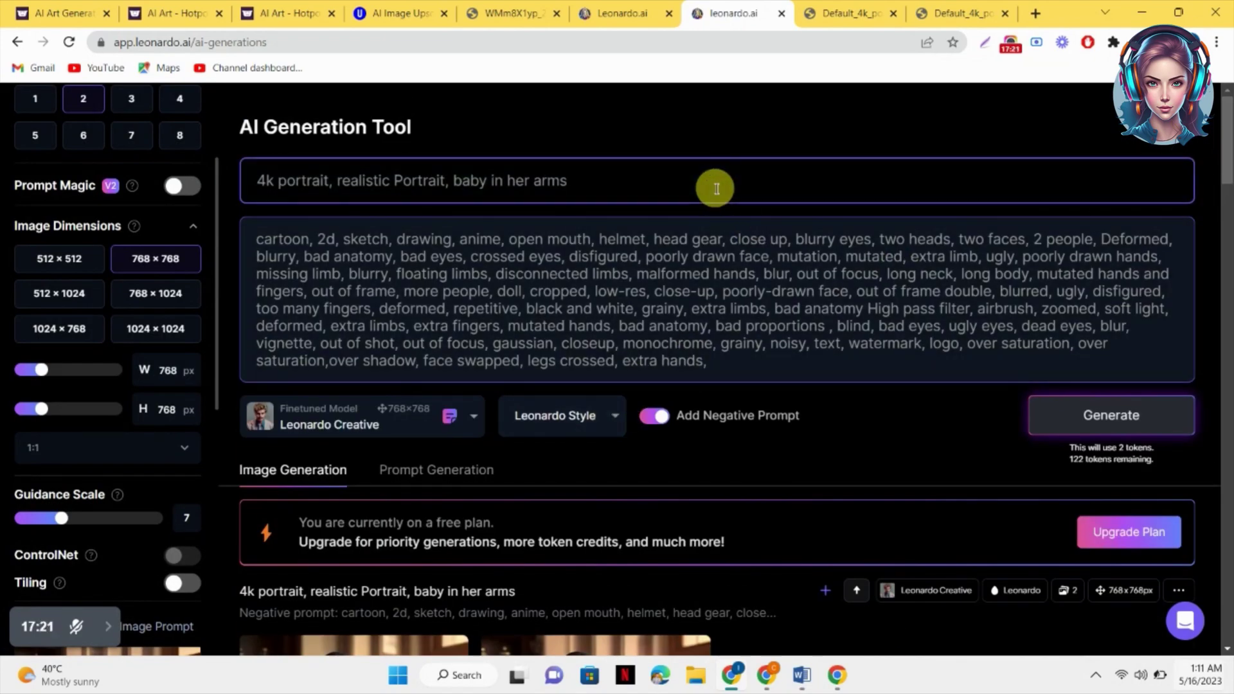
scroll(108, 370, "down", 7)
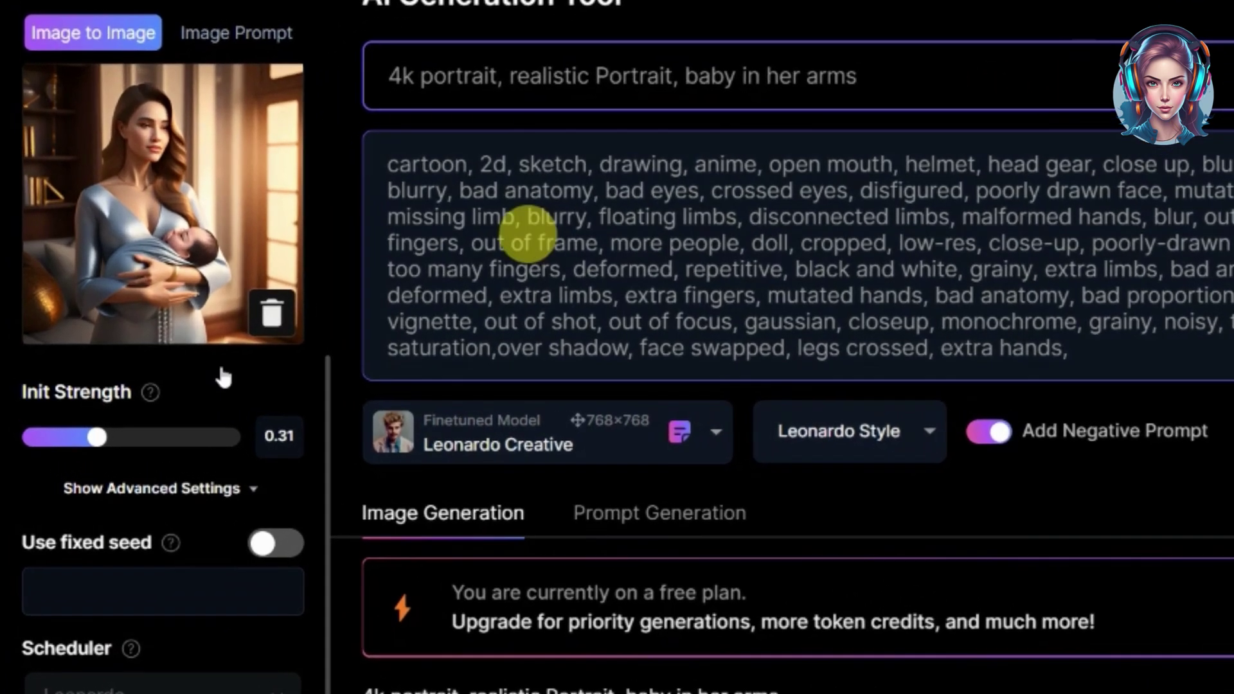
mouse_move(98, 390)
left_click(179, 433)
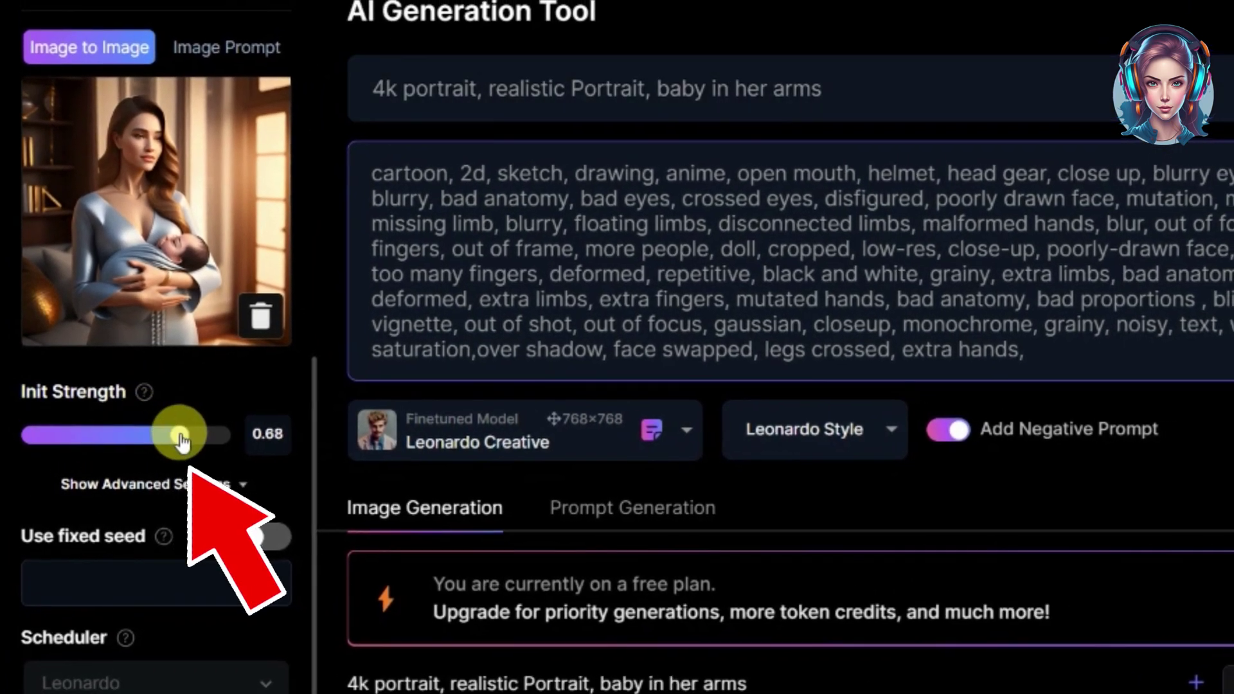
left_click_drag(179, 437, 188, 434)
Switch the finetuned model back to DreamShaper v5 and generate two images with the stronger input image influence.
left_click(521, 441)
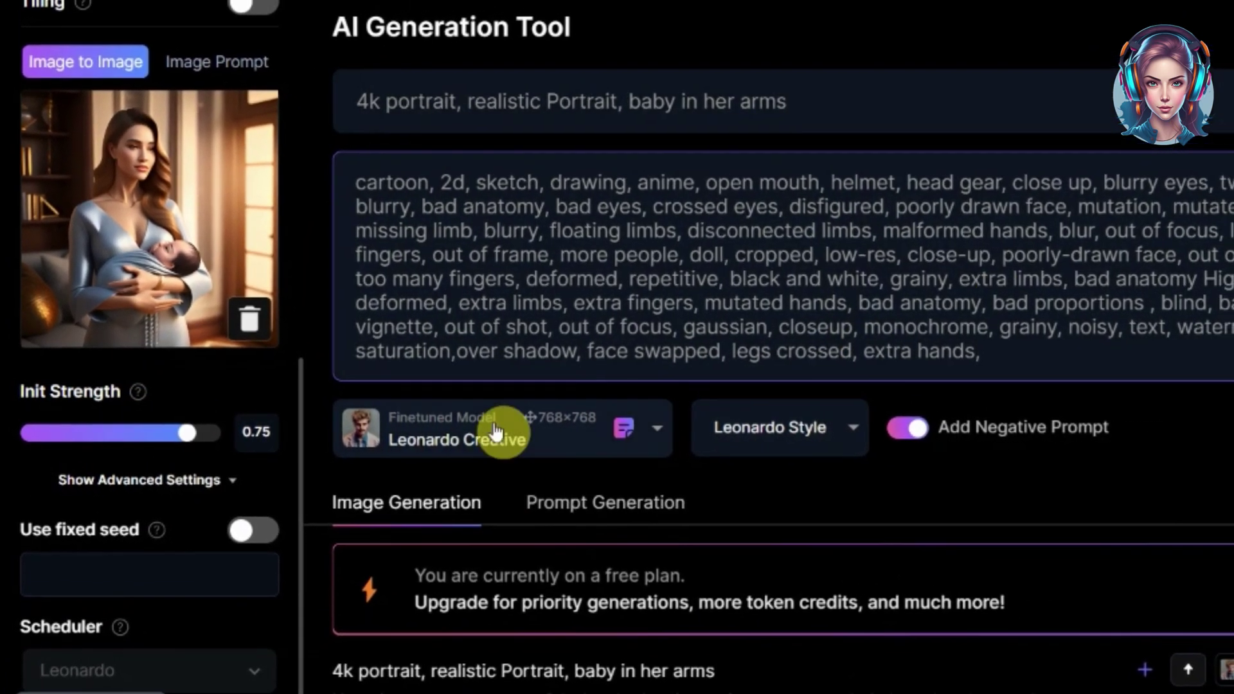
left_click(402, 445)
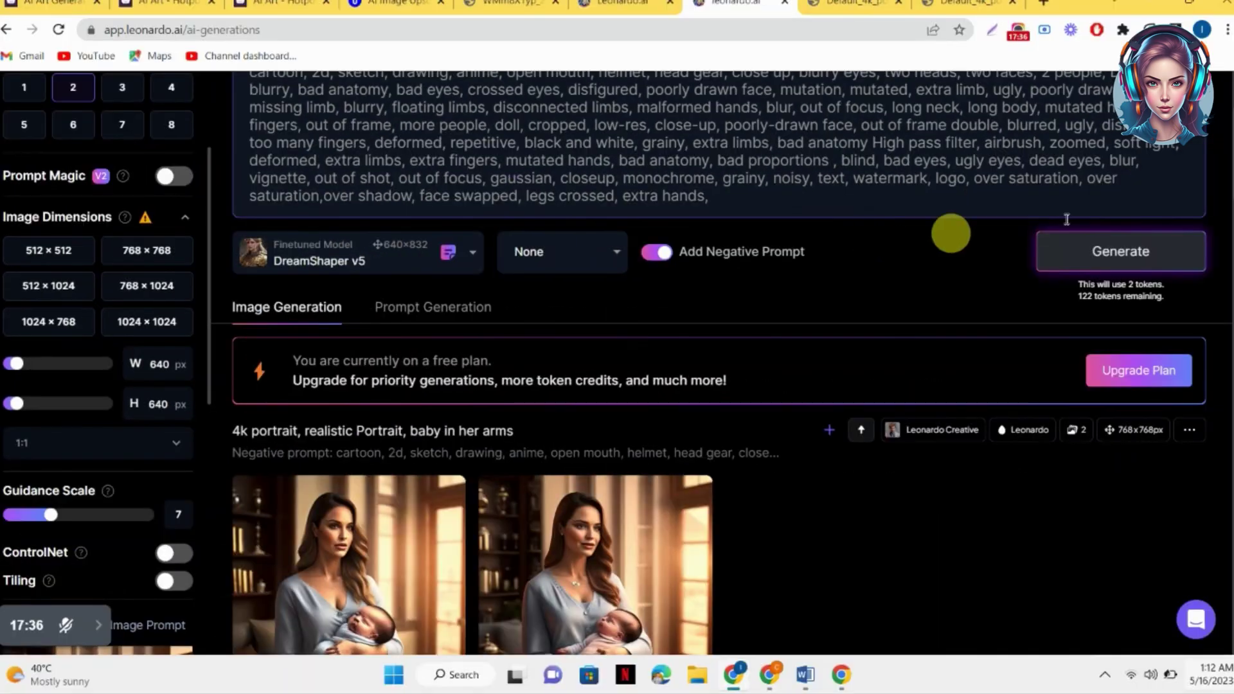
left_click(1104, 250)
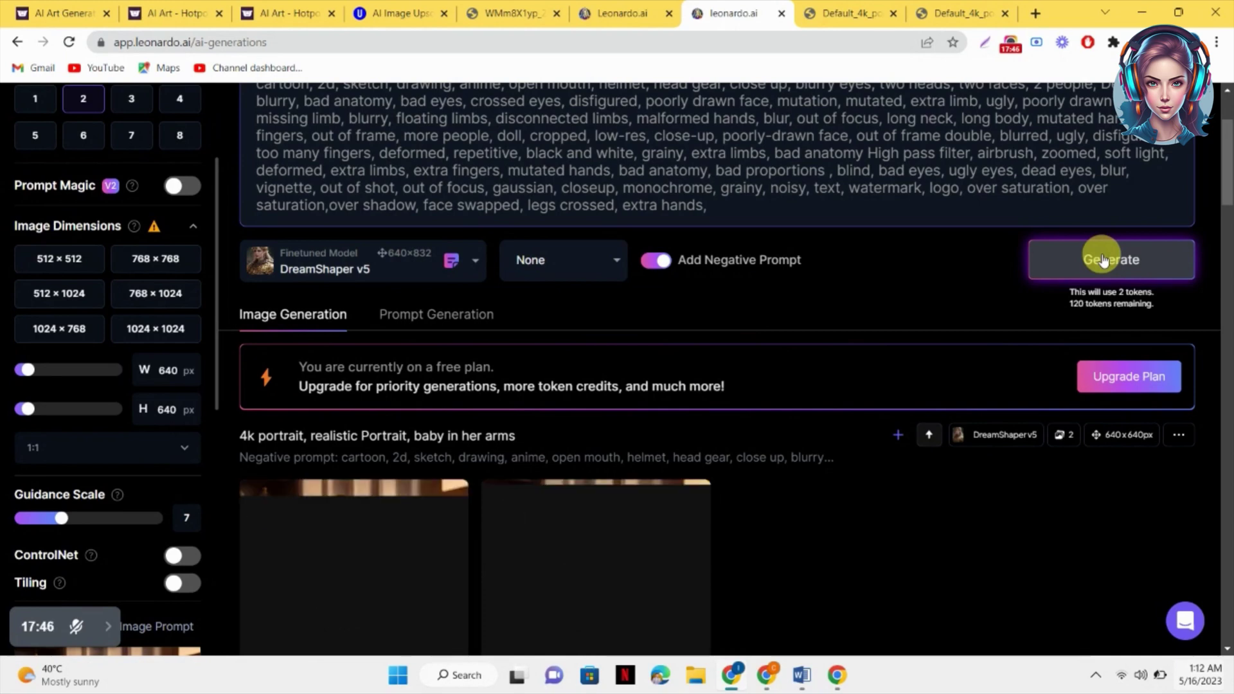
View the newest DreamShaper v5 images enlarged and close the preview.
scroll(1103, 257, "down", 3)
left_click(362, 344)
left_click(890, 368)
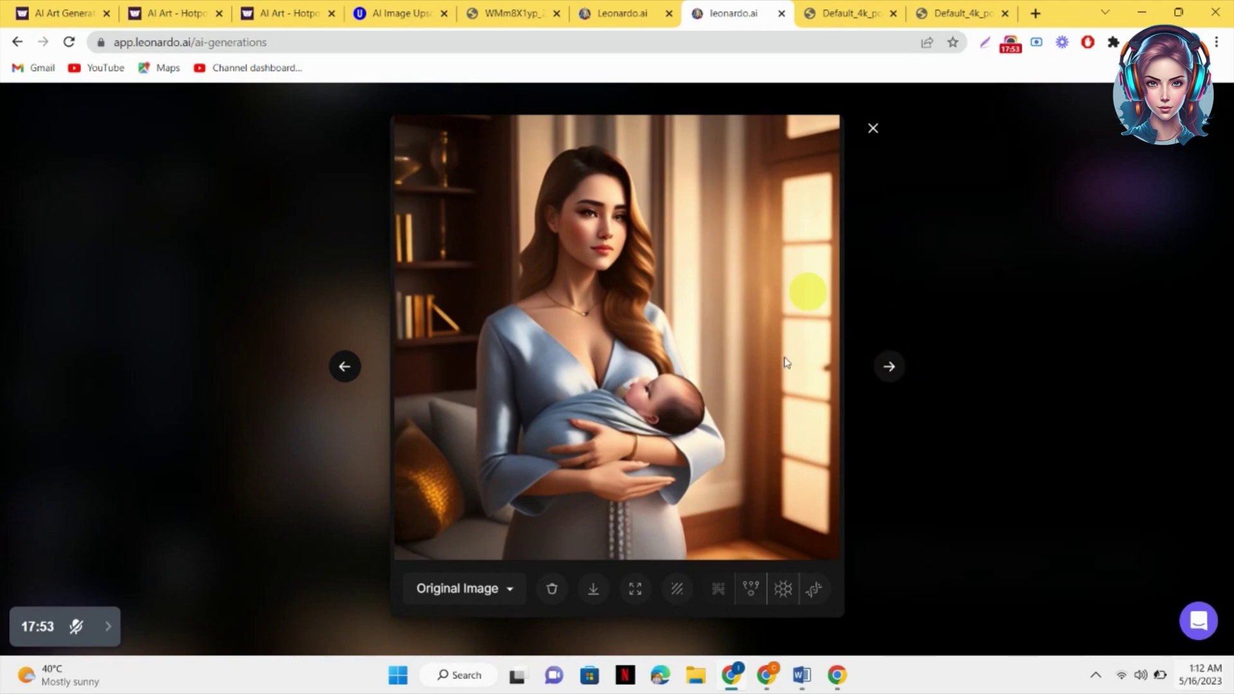
left_click(973, 319)
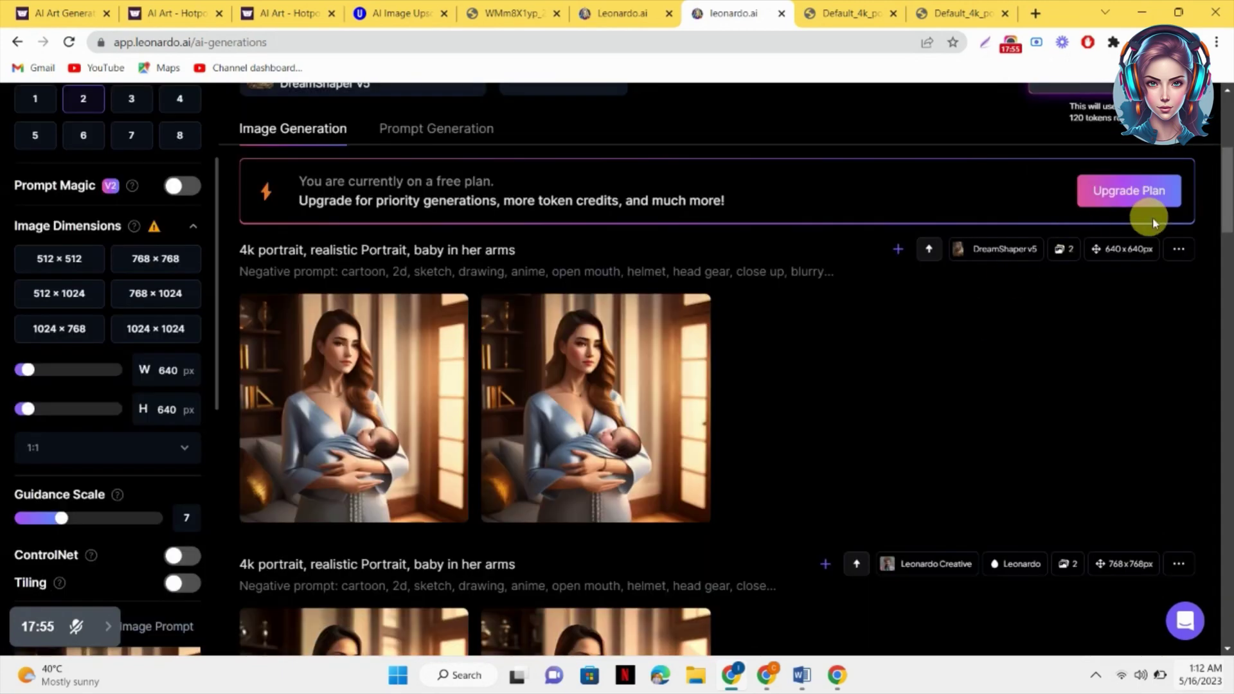